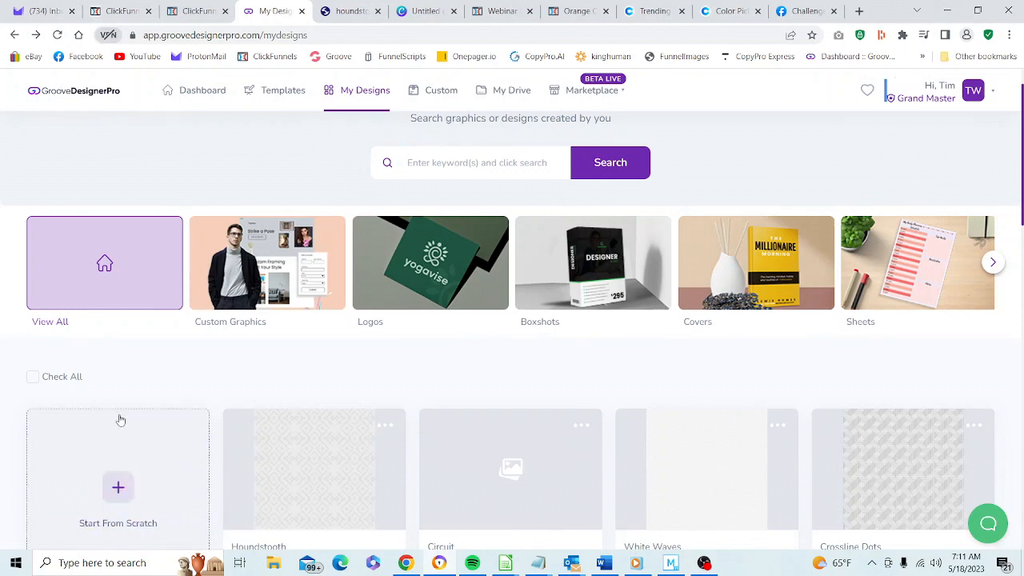
Step: Start a new design from scratch named "Charlie's Coffee 2" using the Blank Canvas type
{"action": "left_click", "coordinate": [118, 489]}
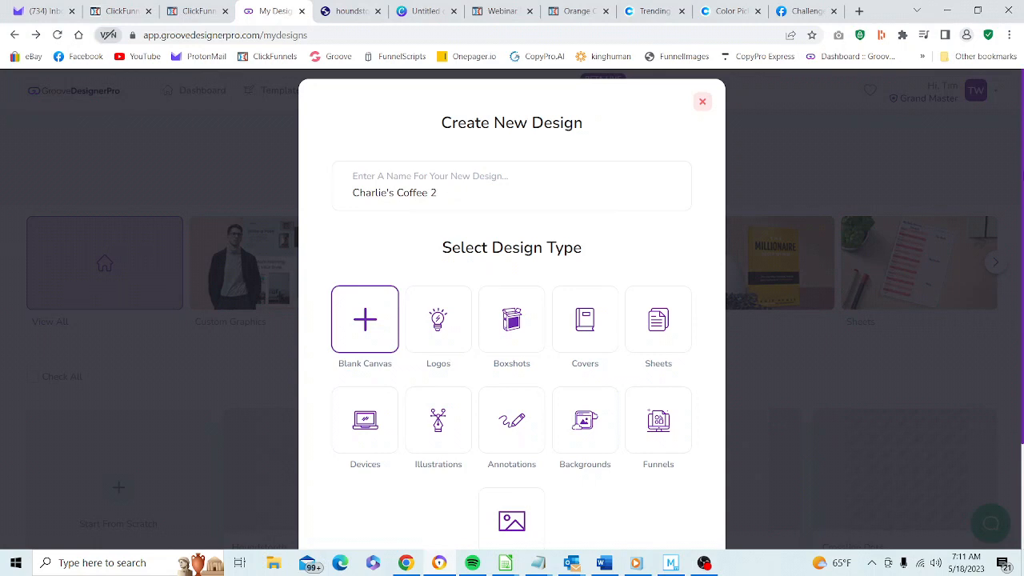
{"action": "scroll", "coordinate": [881, 402], "scroll_direction": "down", "scroll_amount": 2}
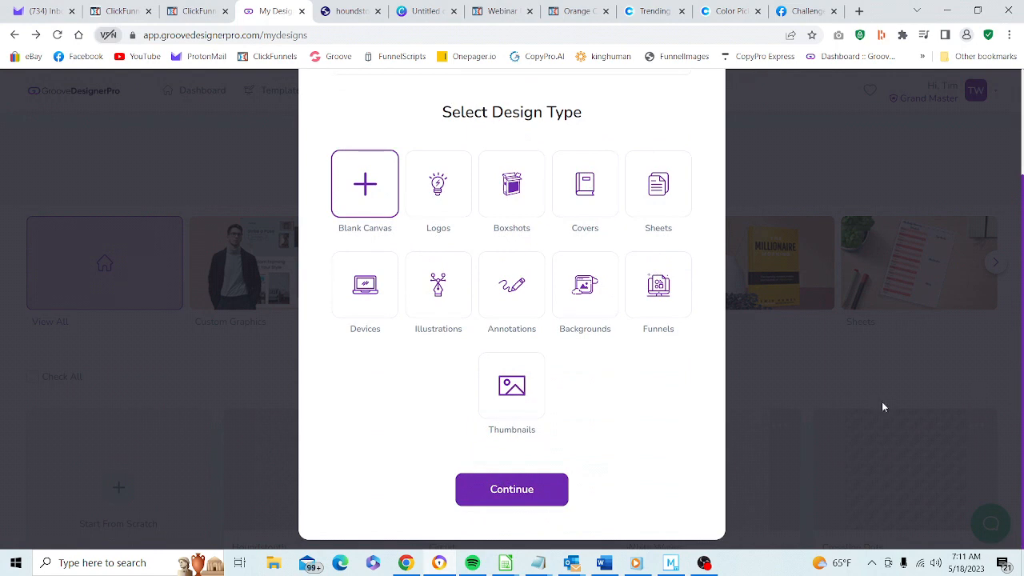
{"action": "left_click", "coordinate": [504, 495]}
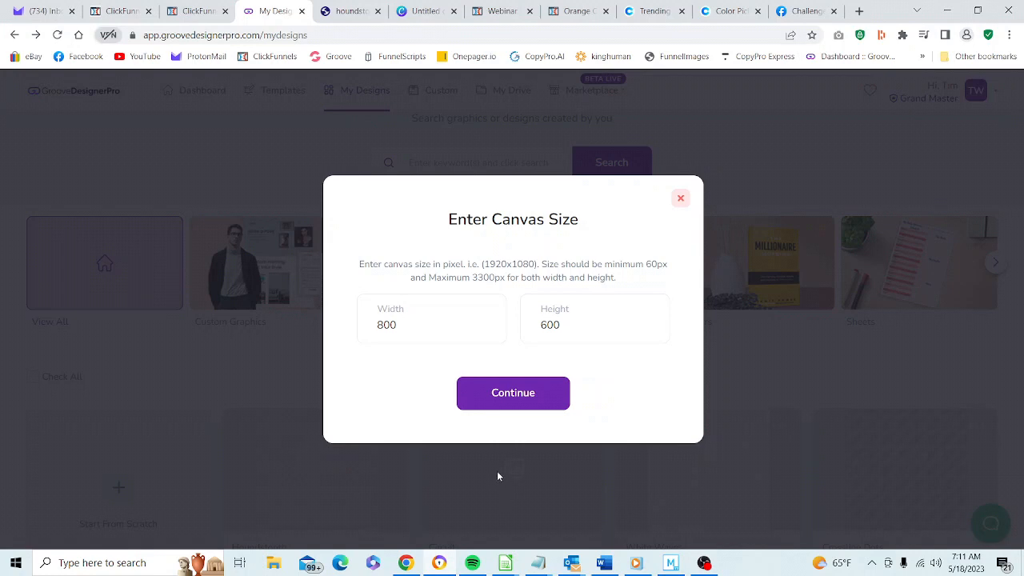
Step: Set the canvas size to 600 px wide by 800 px high and create the canvas
{"action": "left_click", "coordinate": [467, 331]}
{"action": "key", "text": "BackSpace"}
{"action": "key", "text": "BackSpace"}
{"action": "key", "text": "BackSpace"}
{"action": "type", "text": "600"}
{"action": "left_click", "coordinate": [559, 324]}
{"action": "key", "text": "BackSpace"}
{"action": "key", "text": "BackSpace"}
{"action": "key", "text": "BackSpace"}
{"action": "type", "text": "800"}
{"action": "left_click", "coordinate": [506, 400]}
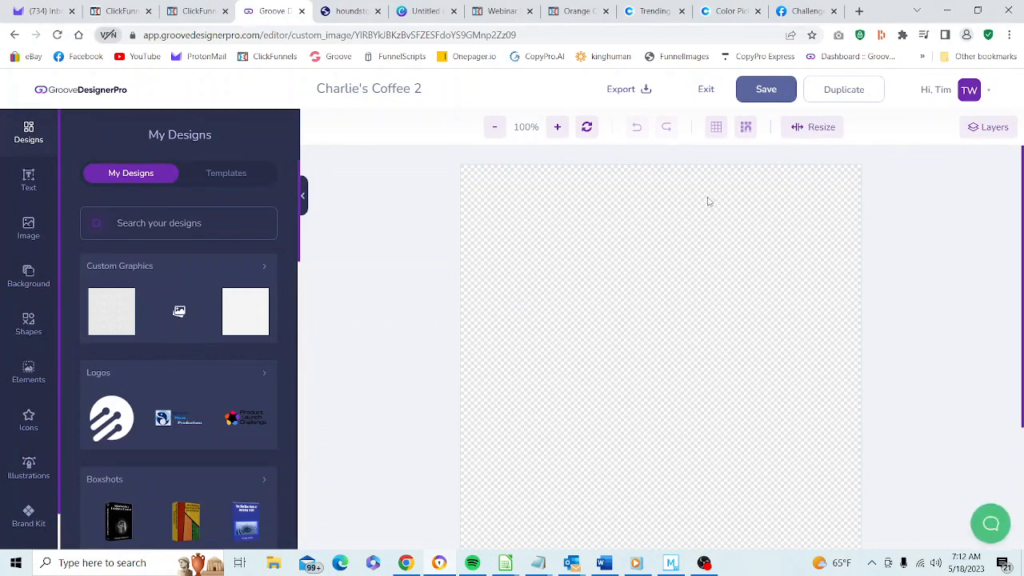
Step: Set the canvas background to the solid near-black colour #121212
{"action": "left_click", "coordinate": [28, 273]}
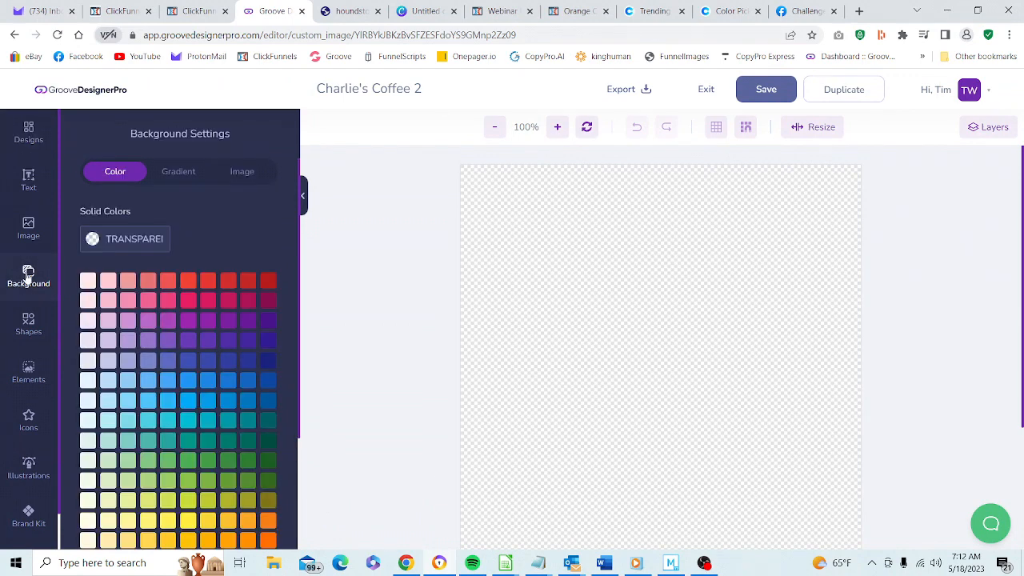
{"action": "left_click", "coordinate": [136, 241]}
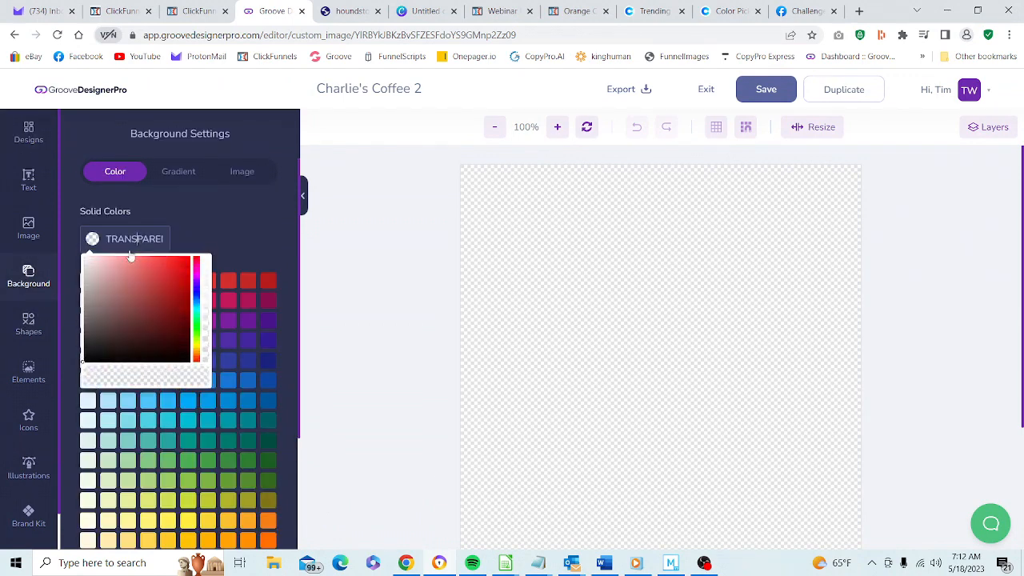
{"action": "left_click_drag", "start_coordinate": [88, 319], "coordinate": [75, 361]}
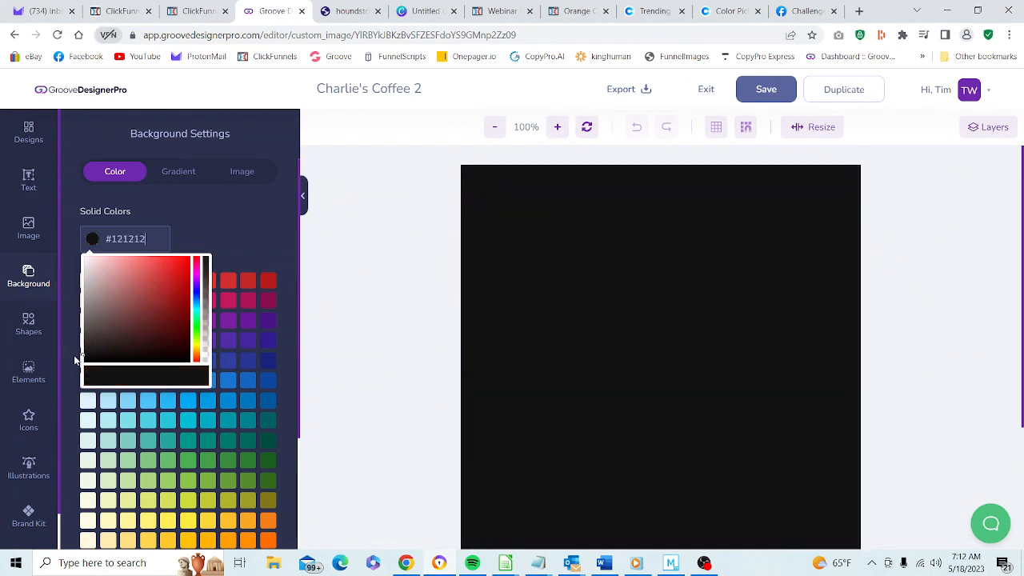
{"action": "left_click", "coordinate": [369, 234]}
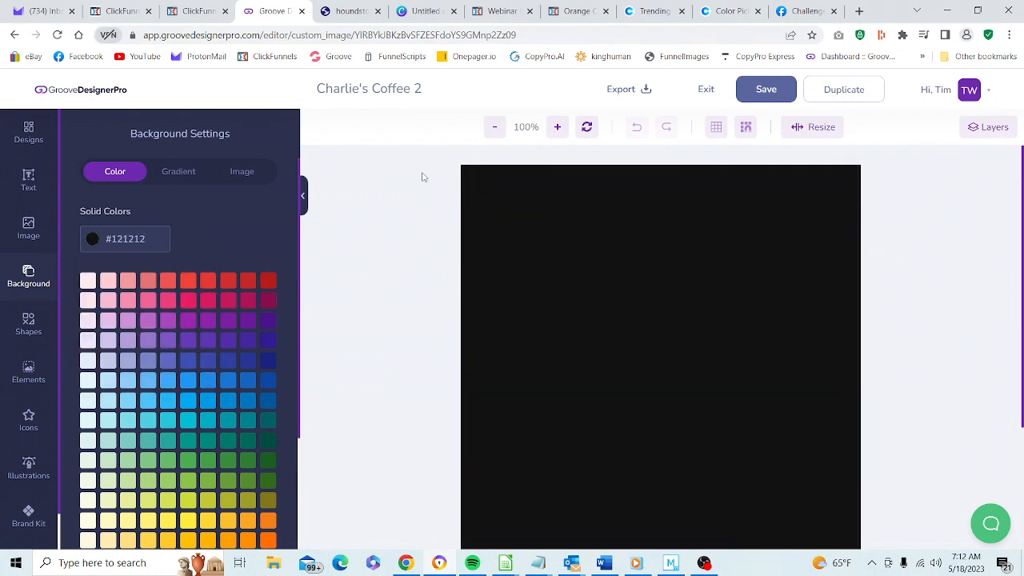
Step: Find the existing Flat 93 coffee shop design among the saved custom graphics and examine its layout
{"action": "left_click", "coordinate": [493, 129]}
{"action": "left_click", "coordinate": [492, 129]}
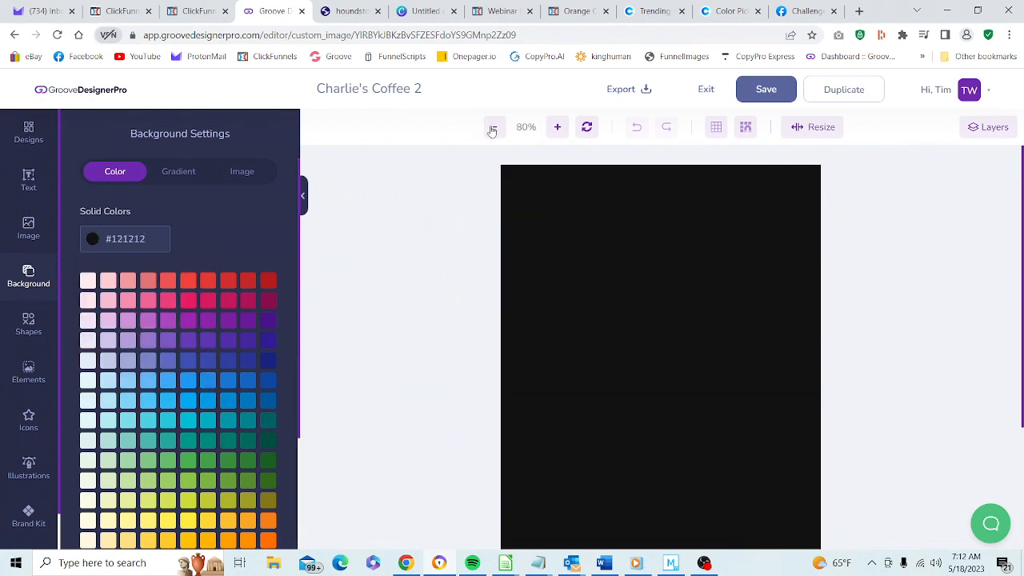
{"action": "left_click", "coordinate": [492, 129]}
{"action": "left_click", "coordinate": [493, 129]}
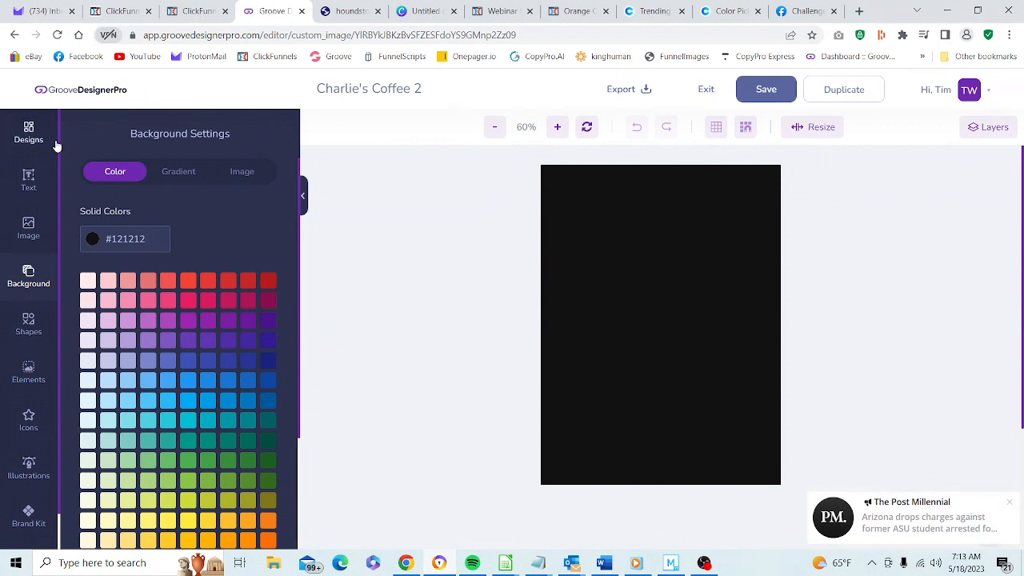
{"action": "left_click", "coordinate": [29, 136]}
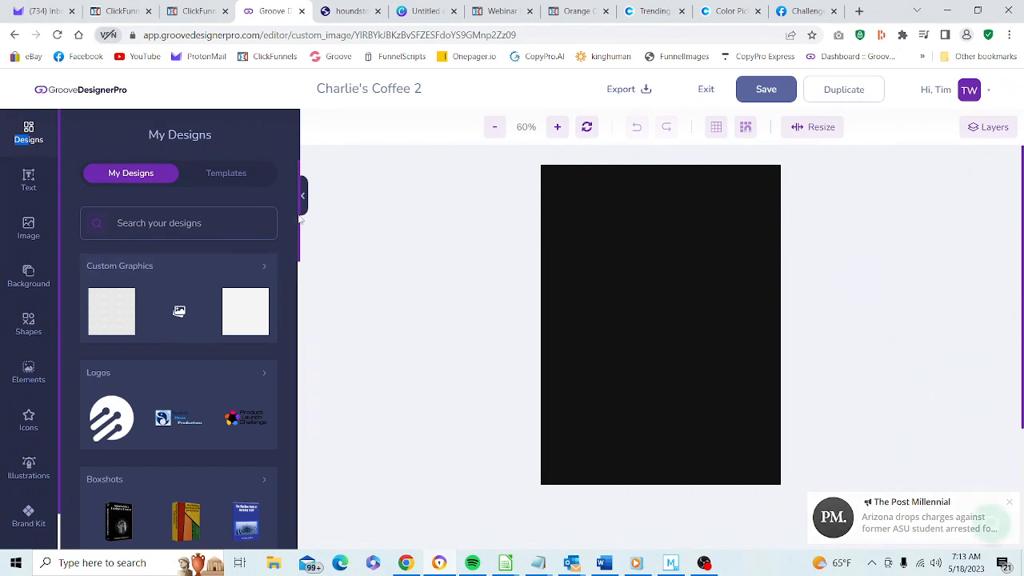
{"action": "left_click", "coordinate": [178, 267]}
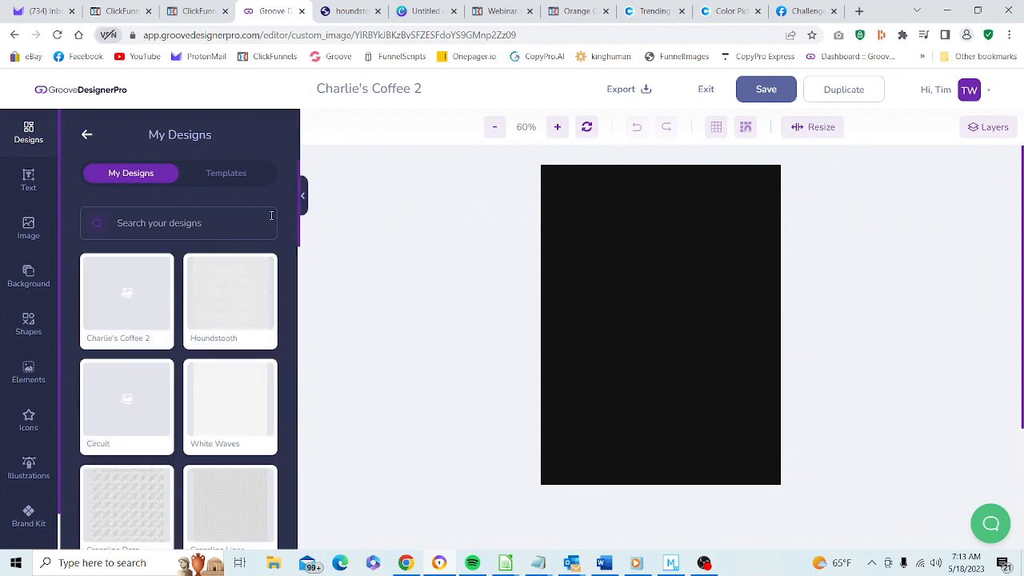
{"action": "left_click_drag", "start_coordinate": [298, 204], "coordinate": [296, 314]}
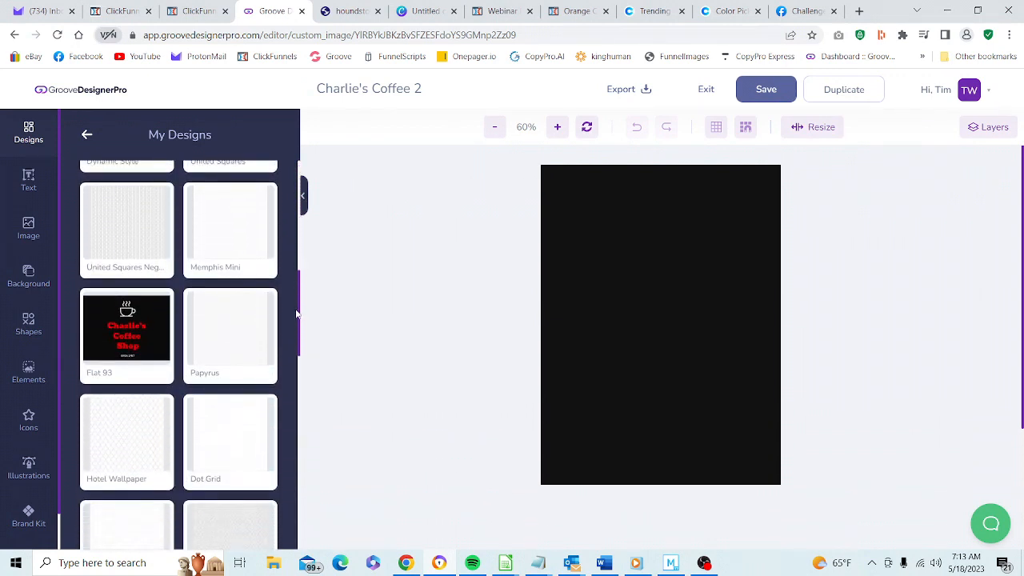
{"action": "mouse_move", "coordinate": [158, 356]}
Step: Search the icons for "coffee" and add the outlined cup with three steam lines to the canvas
{"action": "left_click", "coordinate": [29, 420]}
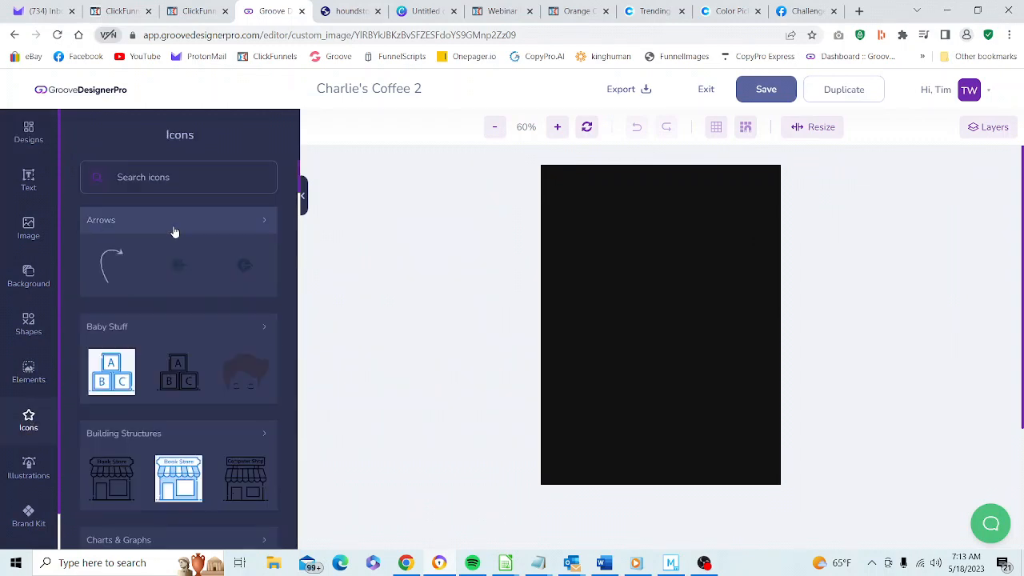
{"action": "left_click", "coordinate": [233, 182]}
{"action": "type", "text": "co"}
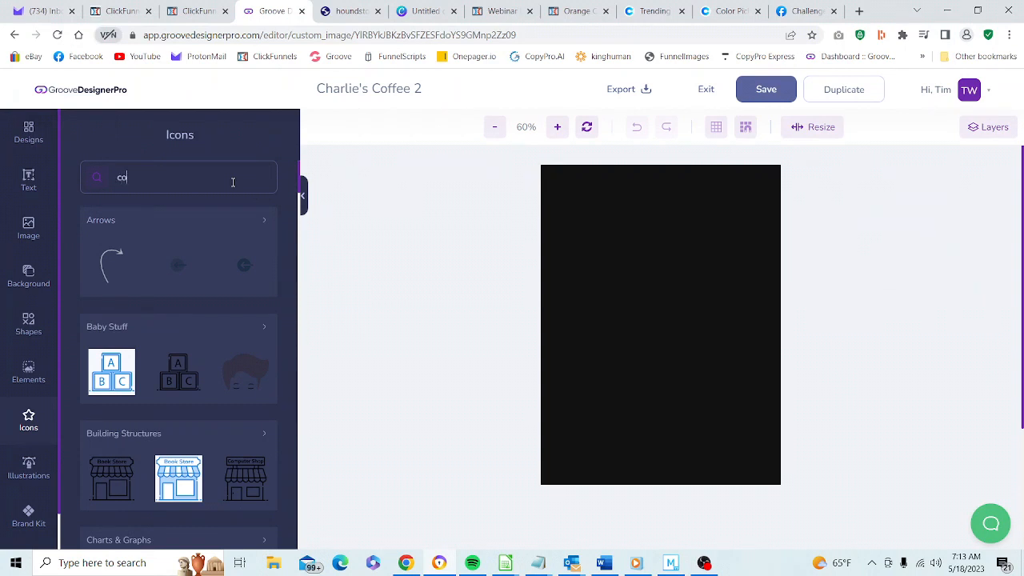
{"action": "type", "text": "ffee"}
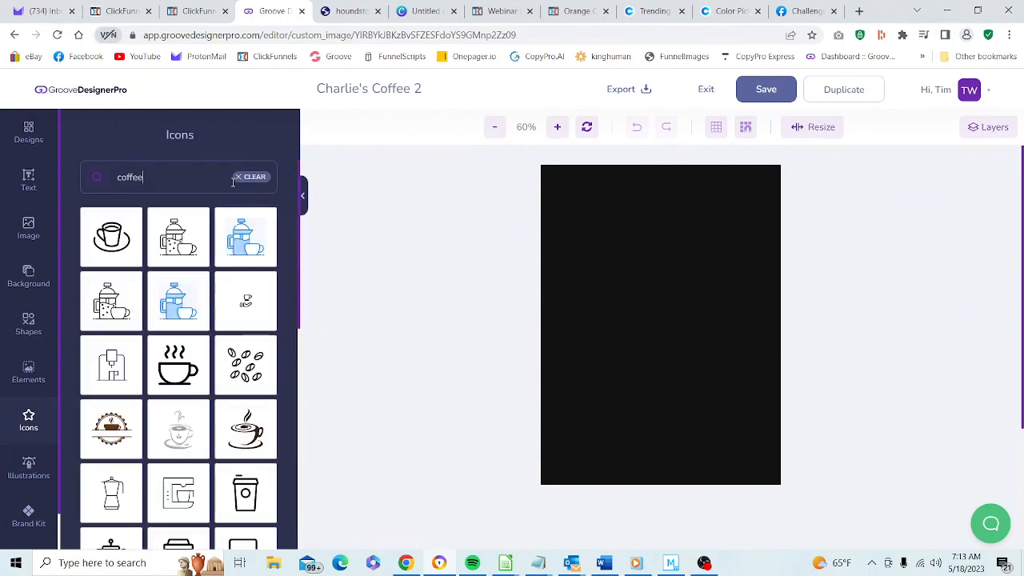
{"action": "left_click", "coordinate": [179, 368]}
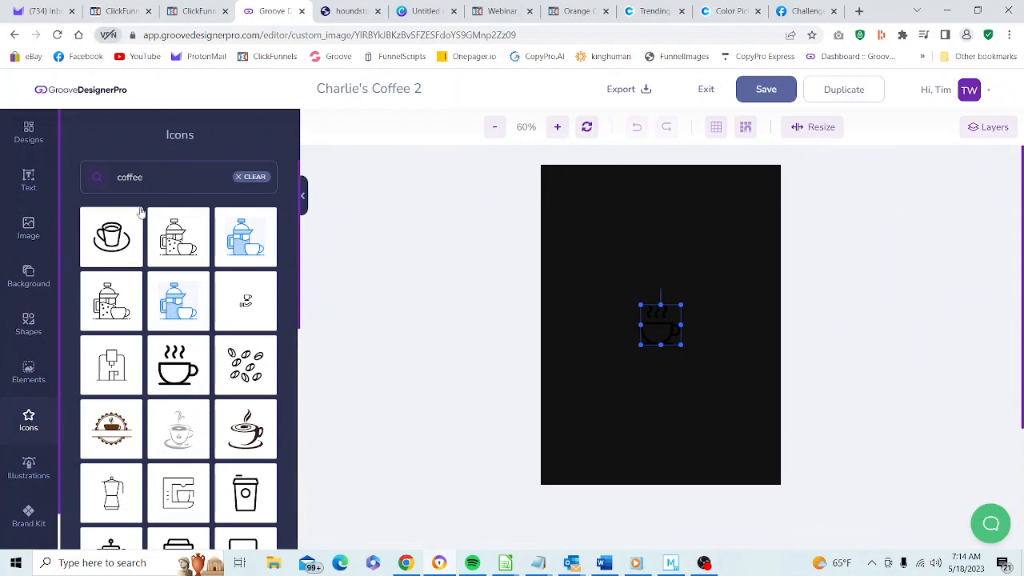
Step: Set the first colour of the coffee cup icon, its rightmost steam line, to E9E9E9
{"action": "left_click", "coordinate": [661, 325]}
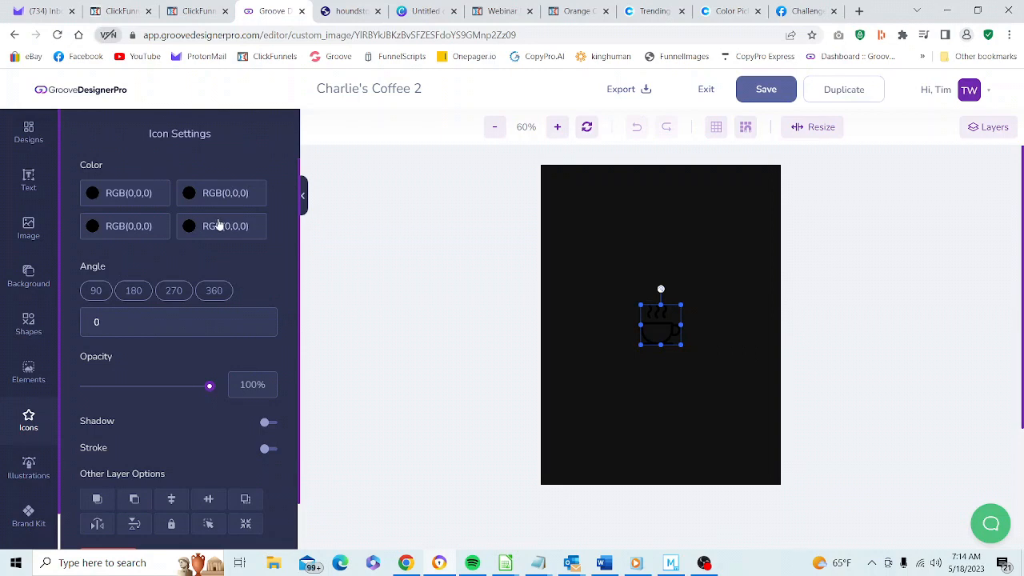
{"action": "left_click", "coordinate": [151, 195]}
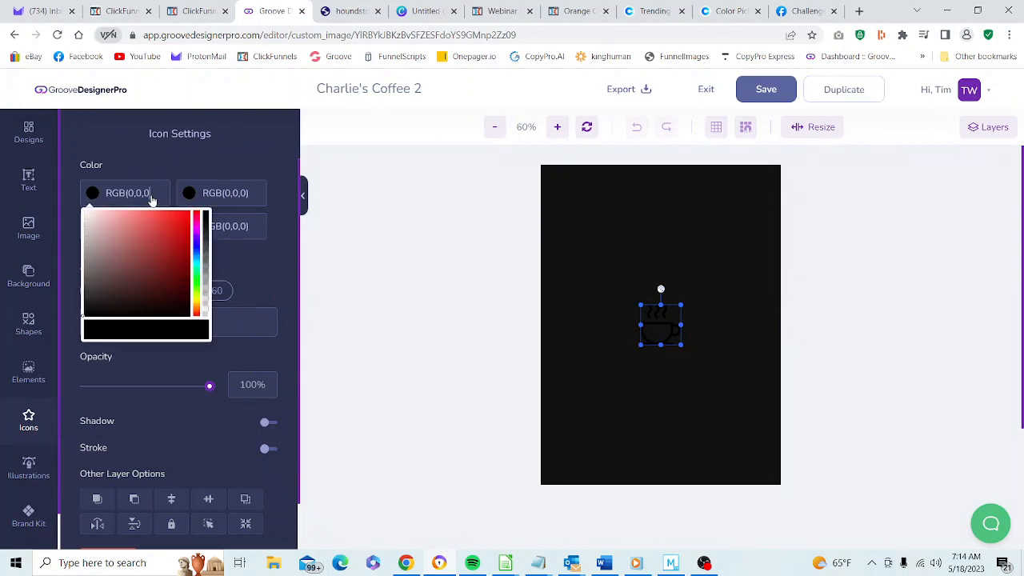
{"action": "key", "text": "BackSpace"}
{"action": "key", "text": "BackSpace"}
{"action": "key", "text": "BackSpace"}
{"action": "key", "text": "BackSpace"}
{"action": "key", "text": "BackSpace"}
{"action": "key", "text": "BackSpace"}
{"action": "key", "text": "BackSpace"}
{"action": "key", "text": "BackSpace"}
{"action": "key", "text": "BackSpace"}
{"action": "key", "text": "BackSpace"}
{"action": "type", "text": "E9E9"}
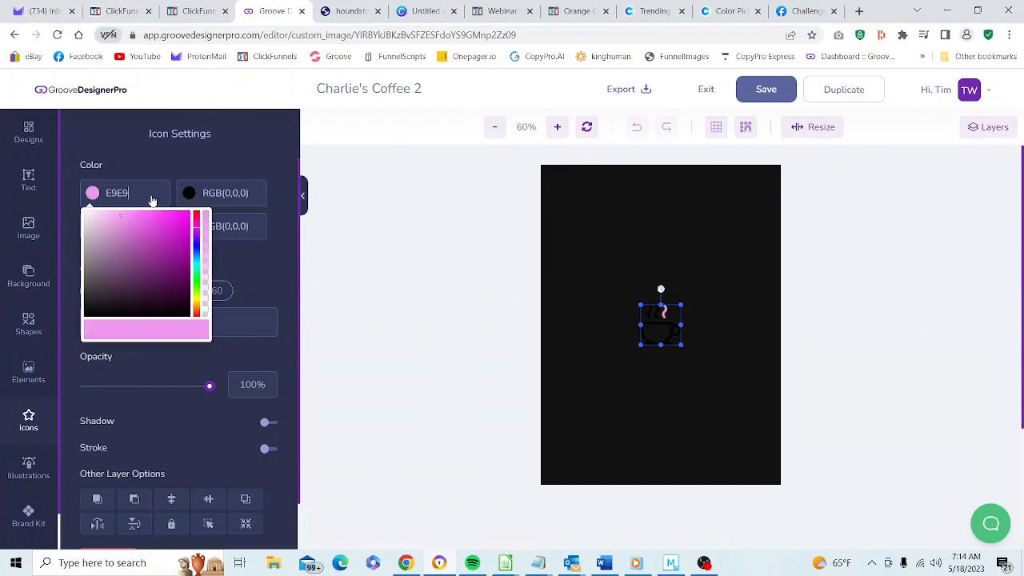
{"action": "type", "text": "E9"}
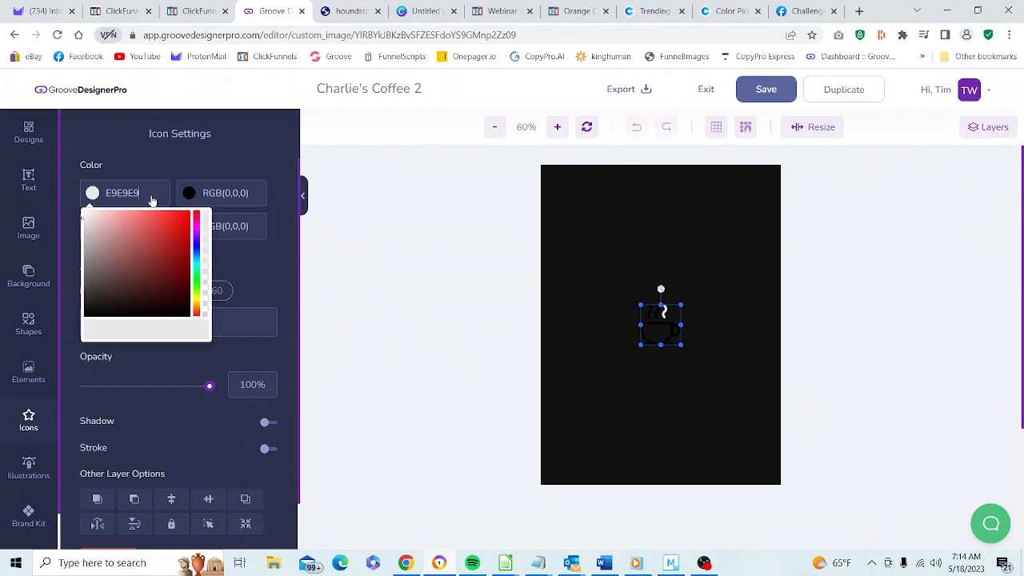
Step: Set the second colour of the coffee cup icon, its middle steam line, to E9E9E9
{"action": "left_click", "coordinate": [265, 202]}
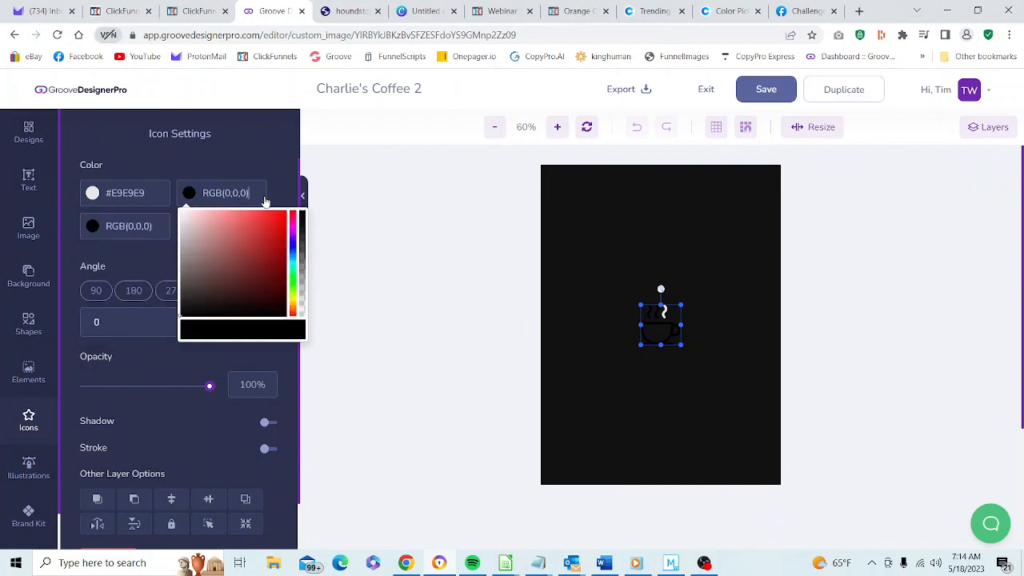
{"action": "key", "text": "BackSpace"}
{"action": "key", "text": "BackSpace"}
{"action": "key", "text": "BackSpace"}
{"action": "key", "text": "BackSpace"}
{"action": "key", "text": "BackSpace"}
{"action": "key", "text": "BackSpace"}
{"action": "key", "text": "BackSpace"}
{"action": "key", "text": "BackSpace"}
{"action": "key", "text": "BackSpace"}
{"action": "key", "text": "BackSpace"}
{"action": "type", "text": "E0"}
{"action": "key", "text": "BackSpace"}
{"action": "type", "text": "9E9E9"}
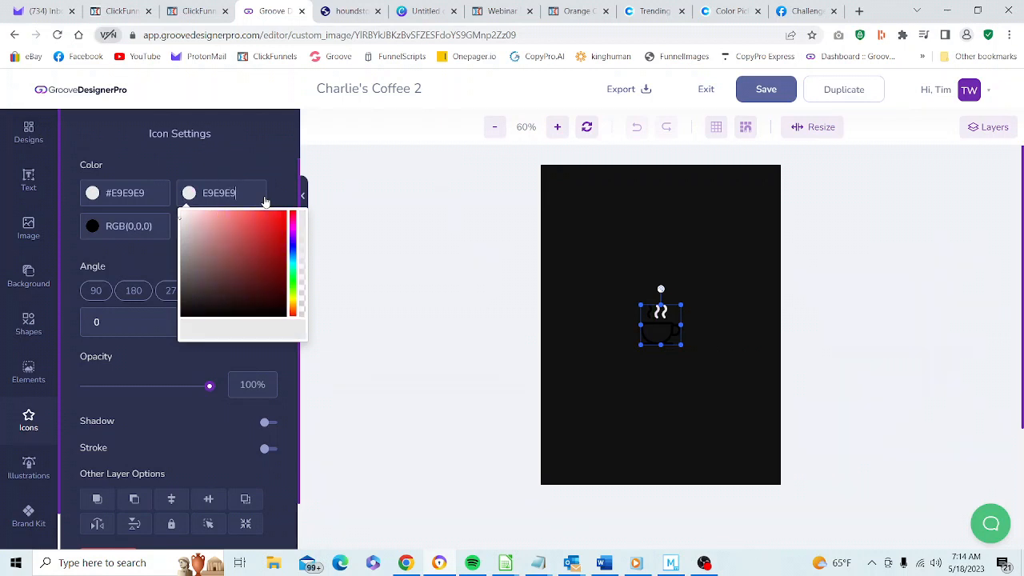
{"action": "left_click", "coordinate": [263, 173]}
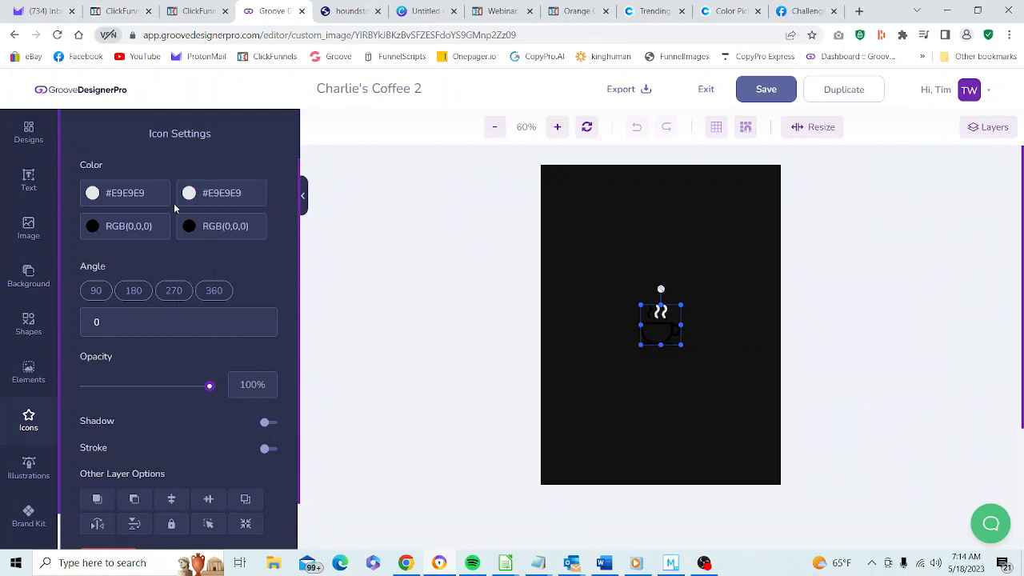
Step: Set the third colour of the coffee cup icon, the cup outline, to E9E9E9
{"action": "left_click", "coordinate": [163, 228]}
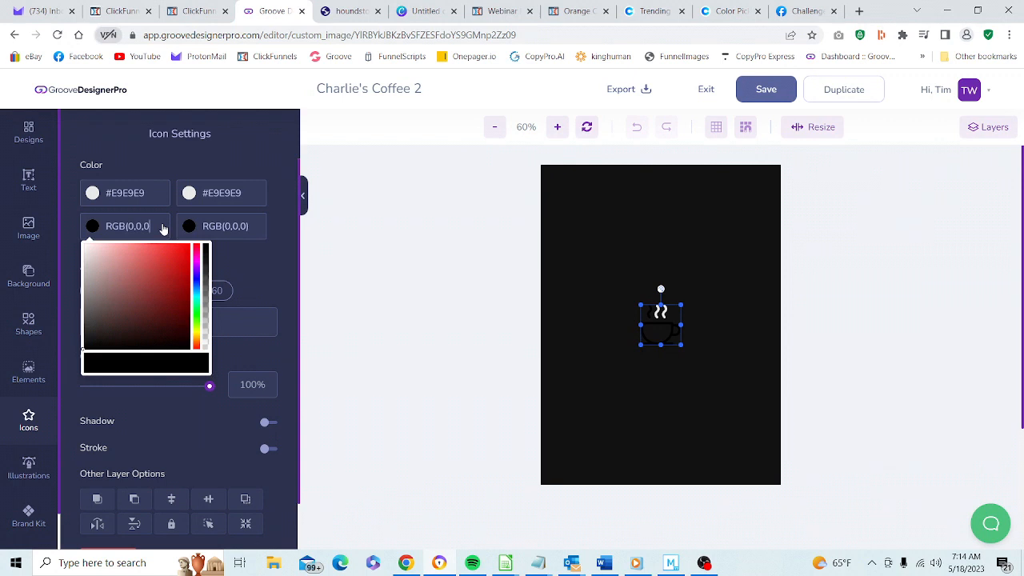
{"action": "key", "text": "BackSpace"}
{"action": "key", "text": "BackSpace"}
{"action": "key", "text": "BackSpace"}
{"action": "key", "text": "BackSpace"}
{"action": "key", "text": "BackSpace"}
{"action": "key", "text": "BackSpace"}
{"action": "key", "text": "BackSpace"}
{"action": "key", "text": "BackSpace"}
{"action": "key", "text": "BackSpace"}
{"action": "key", "text": "BackSpace"}
{"action": "type", "text": "E9E9E9"}
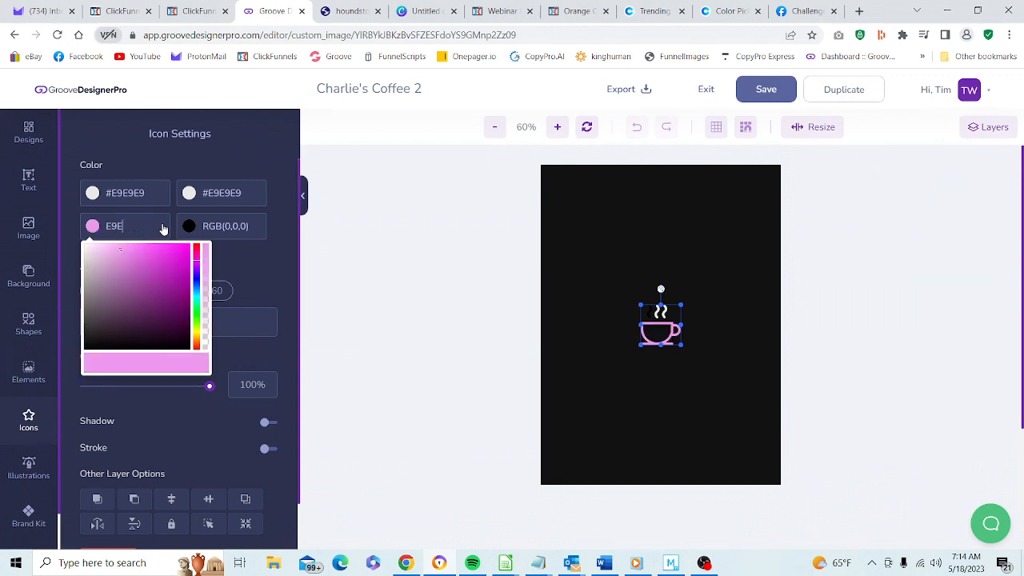
Step: Set the fourth colour of the coffee cup icon, its leftmost steam line, to E9E9E9
{"action": "left_click", "coordinate": [248, 230]}
{"action": "key", "text": "BackSpace"}
{"action": "key", "text": "BackSpace"}
{"action": "key", "text": "BackSpace"}
{"action": "key", "text": "BackSpace"}
{"action": "key", "text": "BackSpace"}
{"action": "key", "text": "BackSpace"}
{"action": "key", "text": "BackSpace"}
{"action": "key", "text": "BackSpace"}
{"action": "key", "text": "BackSpace"}
{"action": "key", "text": "BackSpace"}
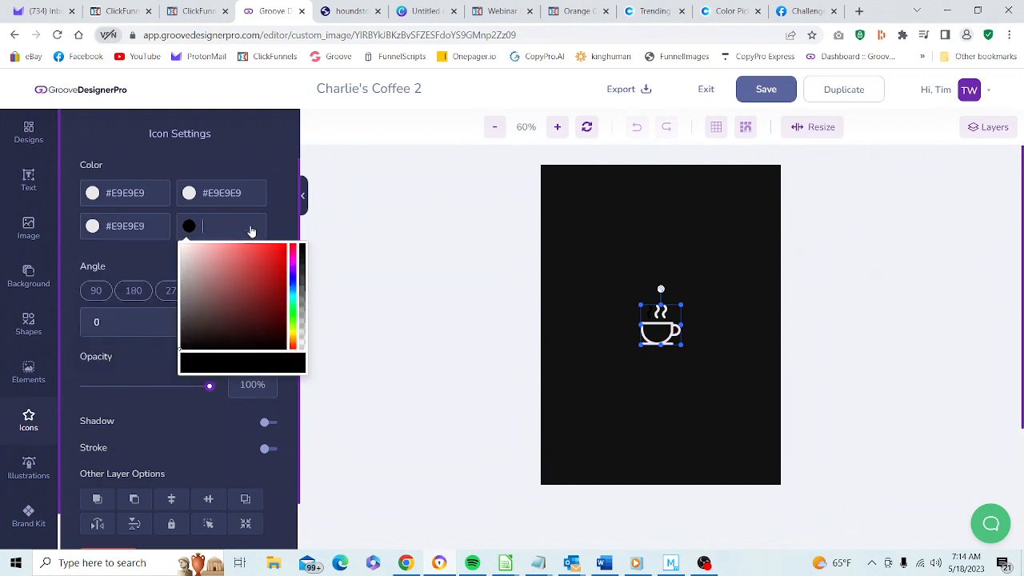
{"action": "type", "text": "E9E9"}
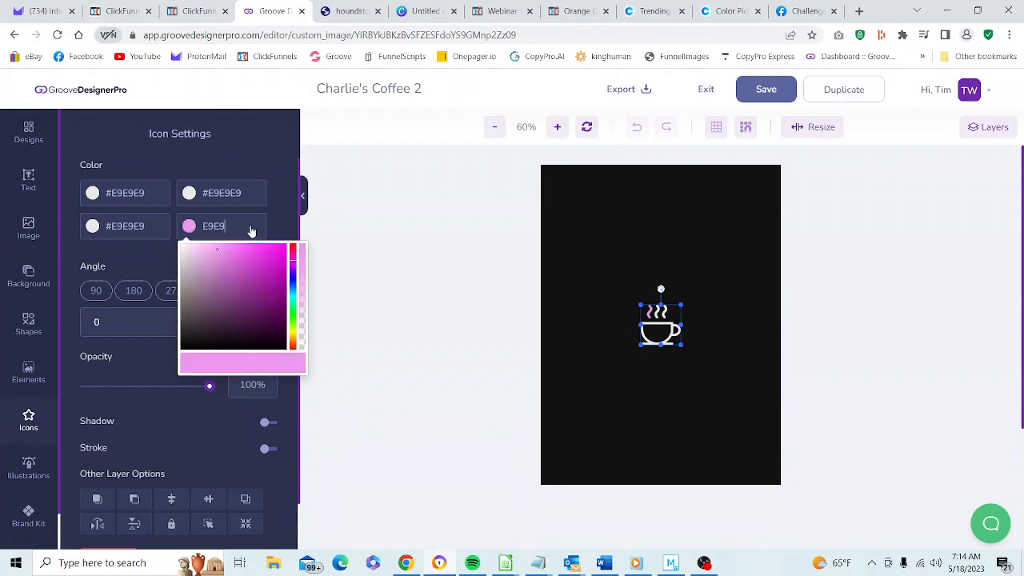
{"action": "type", "text": "E9"}
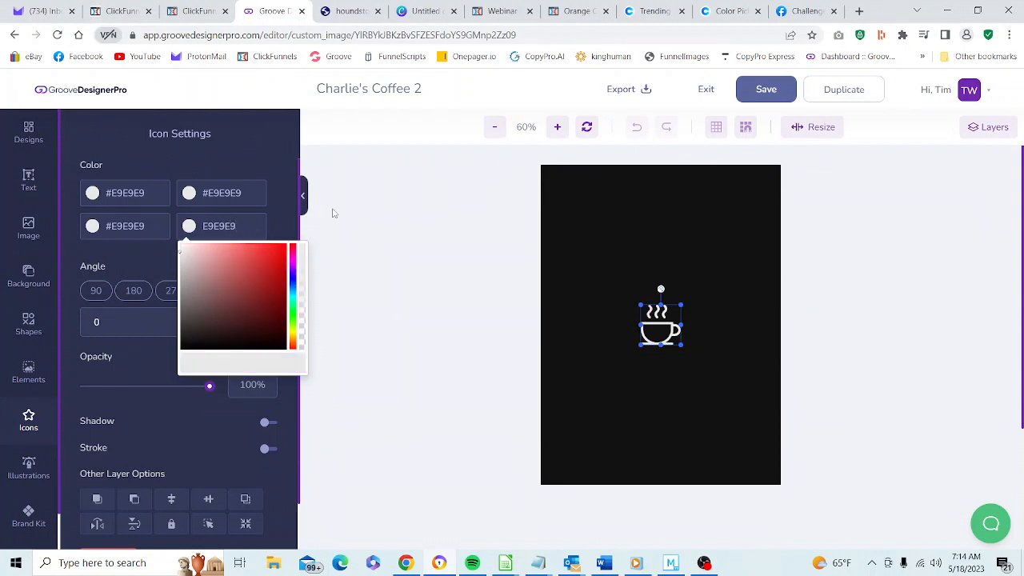
{"action": "left_click", "coordinate": [348, 220]}
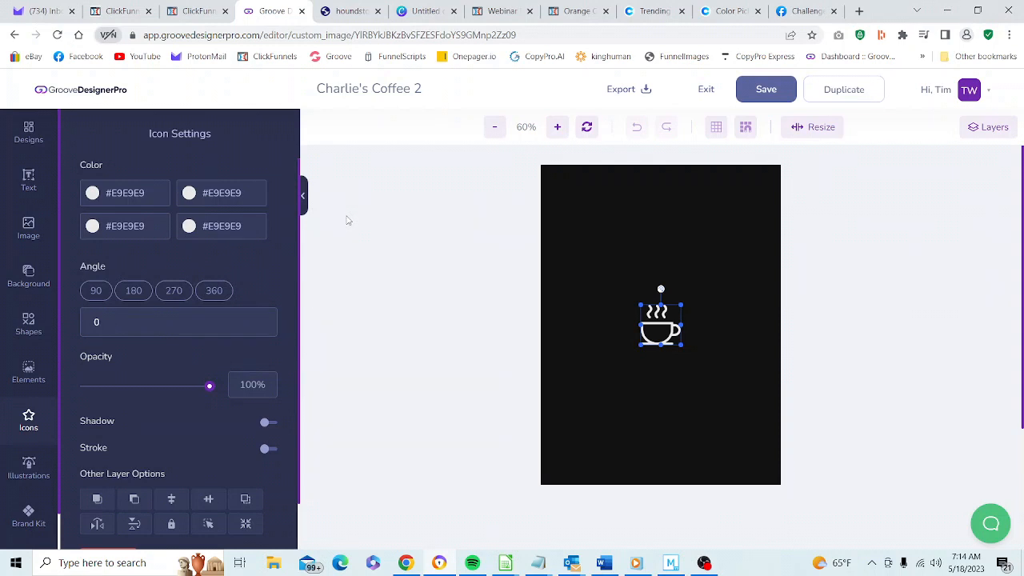
Step: Enlarge the coffee cup icon slightly and centre it horizontally near the upper edge of the canvas
{"action": "left_click_drag", "start_coordinate": [656, 319], "coordinate": [687, 249]}
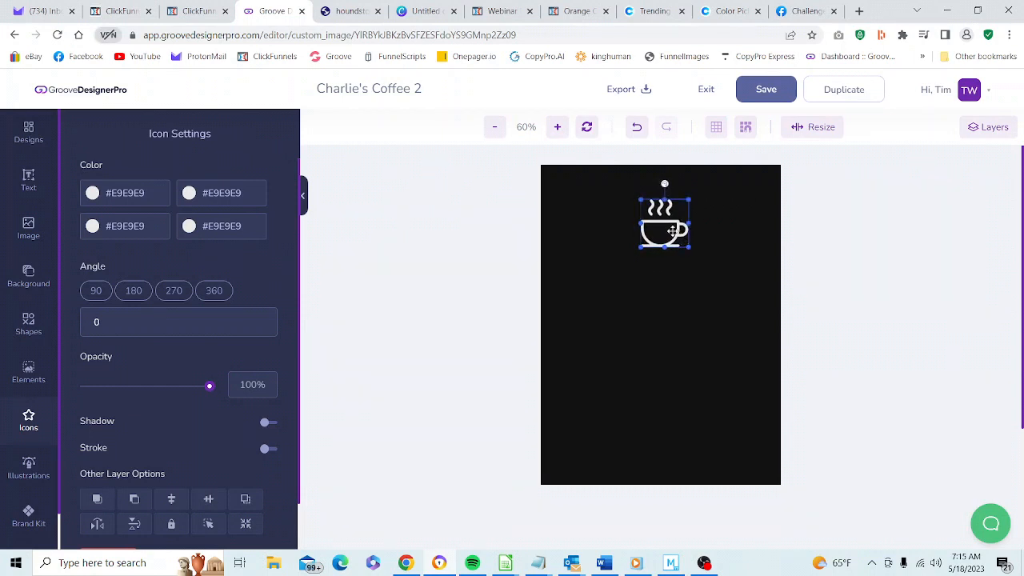
{"action": "left_click_drag", "start_coordinate": [671, 231], "coordinate": [667, 230]}
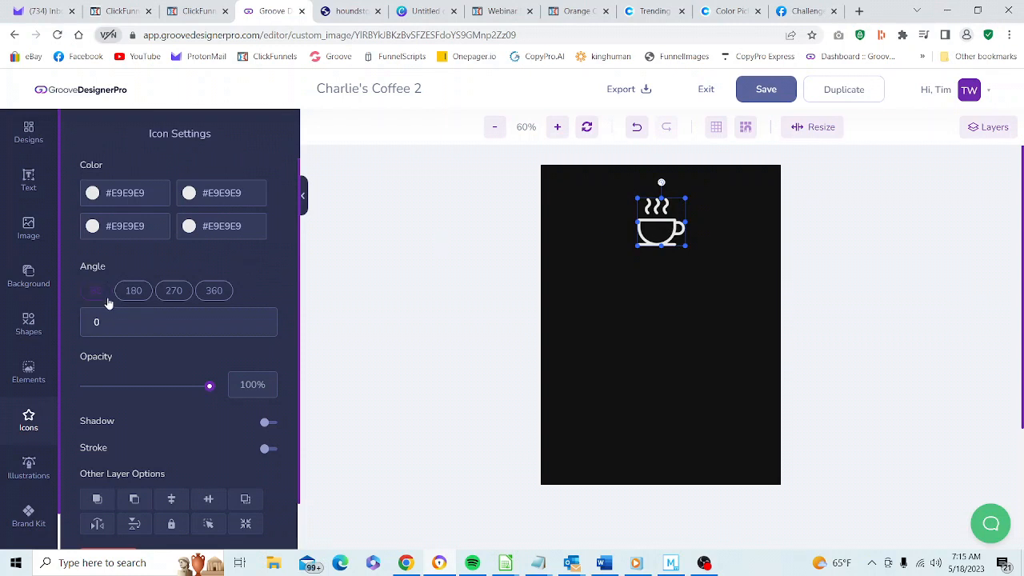
Step: Add a new text layer to the canvas and set its color to E9E9E9
{"action": "left_click", "coordinate": [29, 180]}
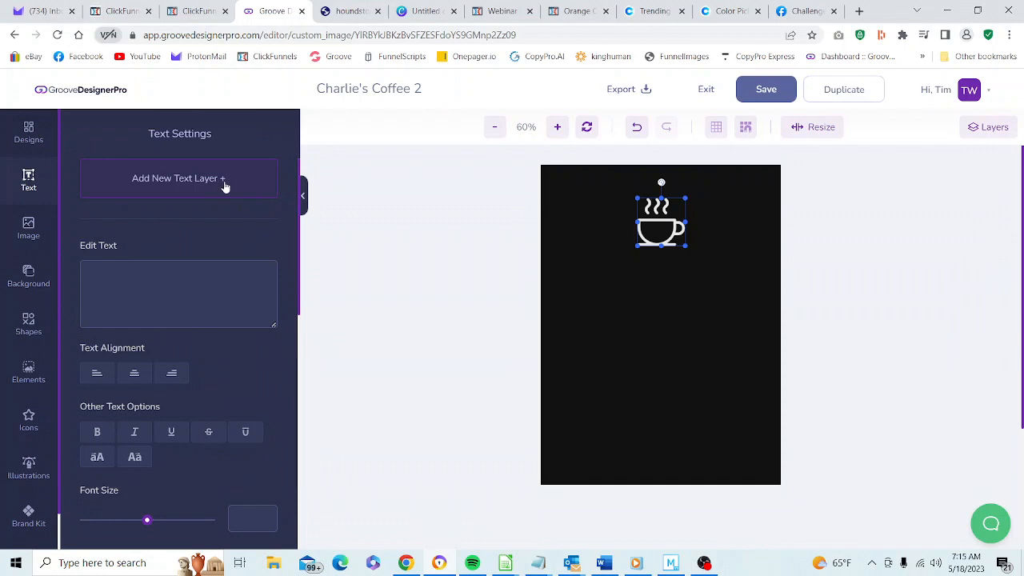
{"action": "left_click", "coordinate": [191, 181]}
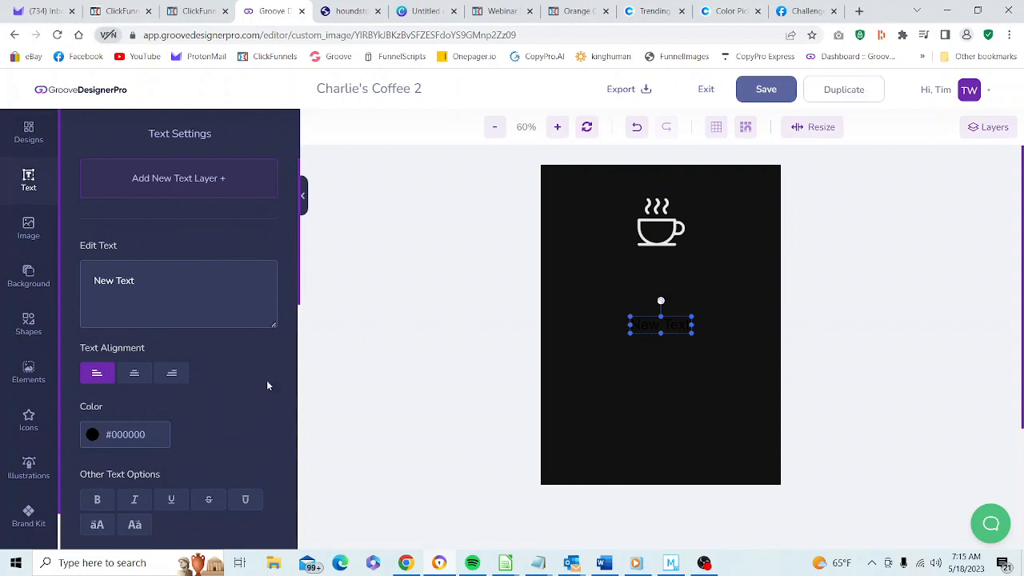
{"action": "left_click", "coordinate": [164, 436]}
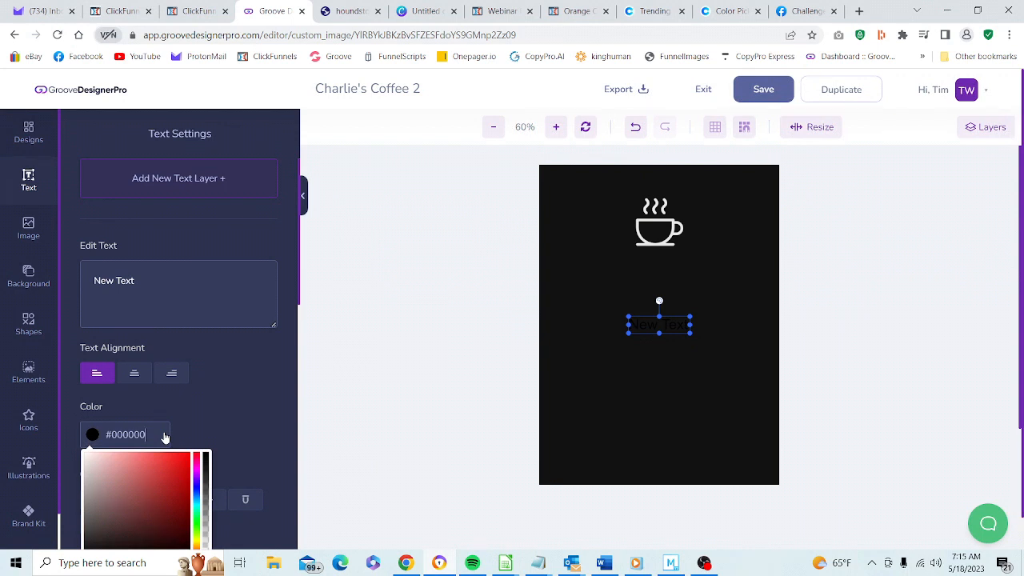
{"action": "key", "text": "BackSpace"}
{"action": "key", "text": "BackSpace"}
{"action": "key", "text": "BackSpace"}
{"action": "key", "text": "BackSpace"}
{"action": "key", "text": "BackSpace"}
{"action": "key", "text": "BackSpace"}
{"action": "key", "text": "BackSpace"}
{"action": "type", "text": "E9E9E9"}
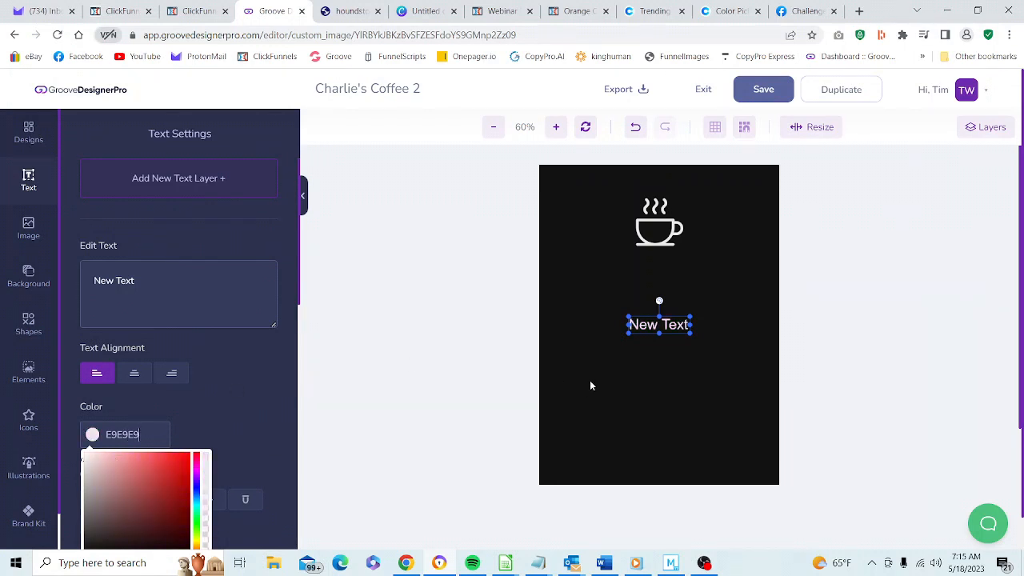
Step: Replace the new text layer's placeholder wording with CHARLIE'S
{"action": "left_click", "coordinate": [217, 287]}
{"action": "key", "text": "BackSpace"}
{"action": "key", "text": "BackSpace"}
{"action": "key", "text": "BackSpace"}
{"action": "key", "text": "BackSpace"}
{"action": "key", "text": "BackSpace"}
{"action": "key", "text": "BackSpace"}
{"action": "key", "text": "BackSpace"}
{"action": "key", "text": "BackSpace"}
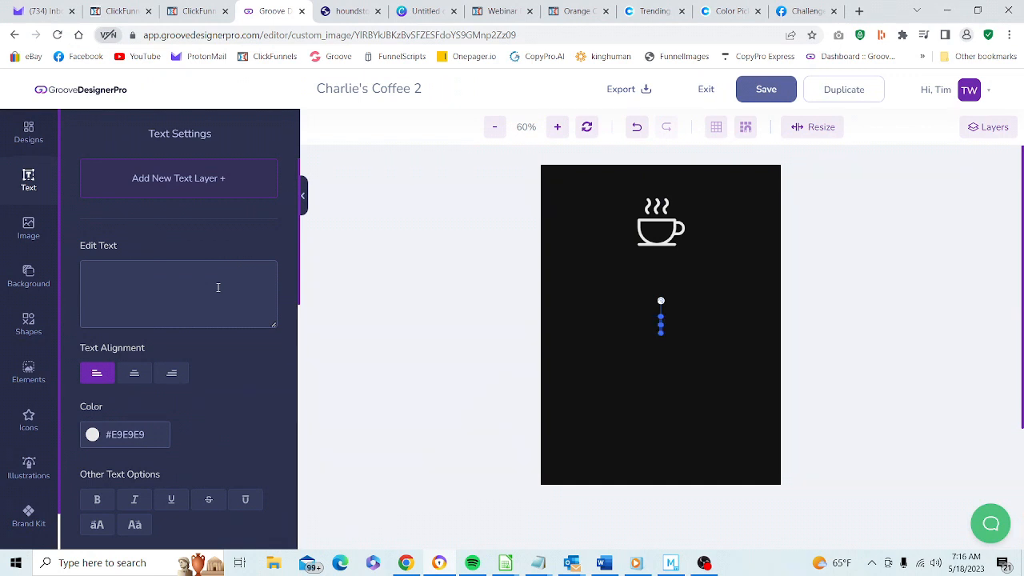
{"action": "type", "text": "CHARLIE'S"}
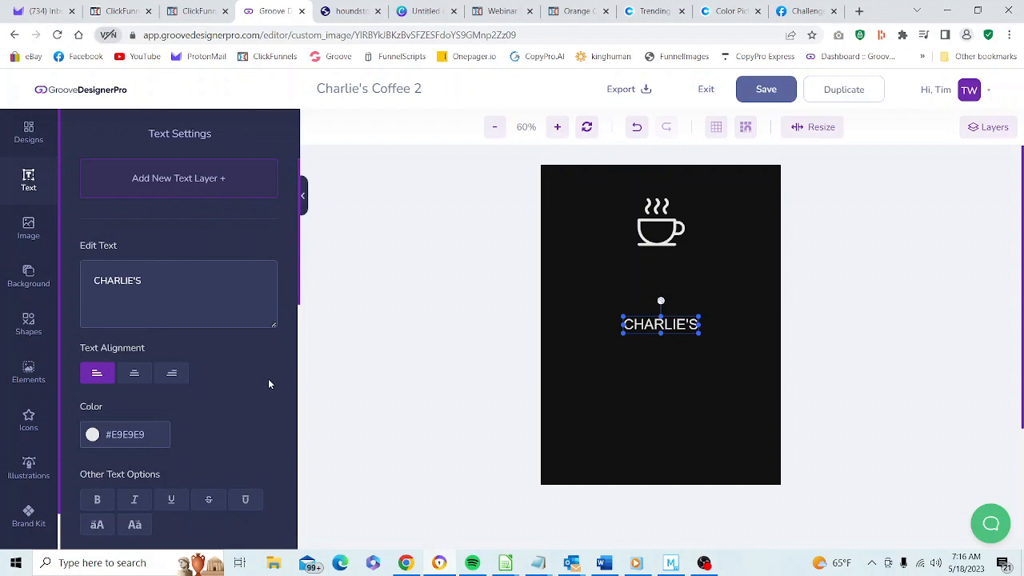
Step: Change the color of the CHARLIE'S text to a bright red, #DC1010
{"action": "left_click", "coordinate": [125, 440]}
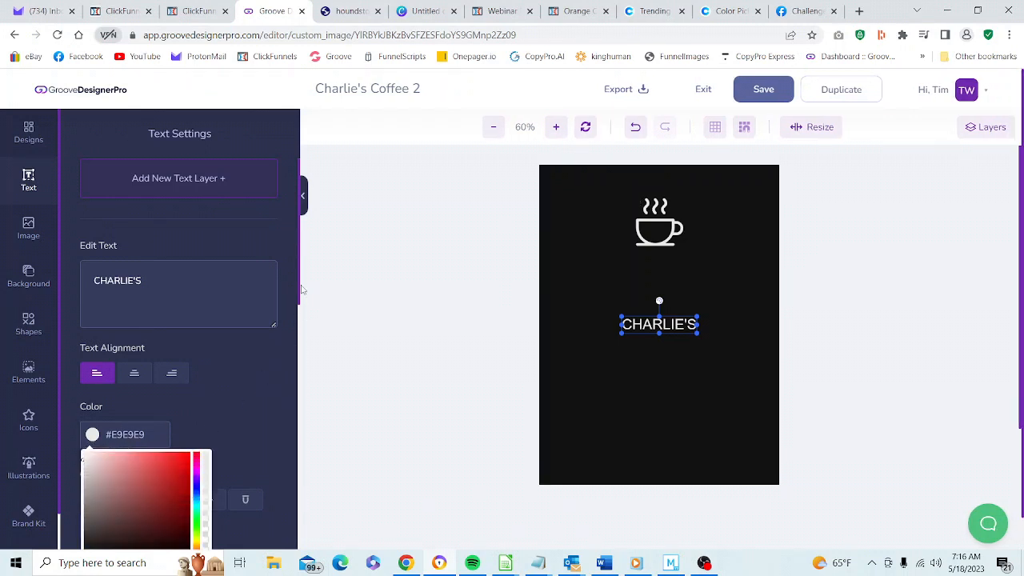
{"action": "scroll", "coordinate": [256, 362], "scroll_direction": "down", "scroll_amount": 2}
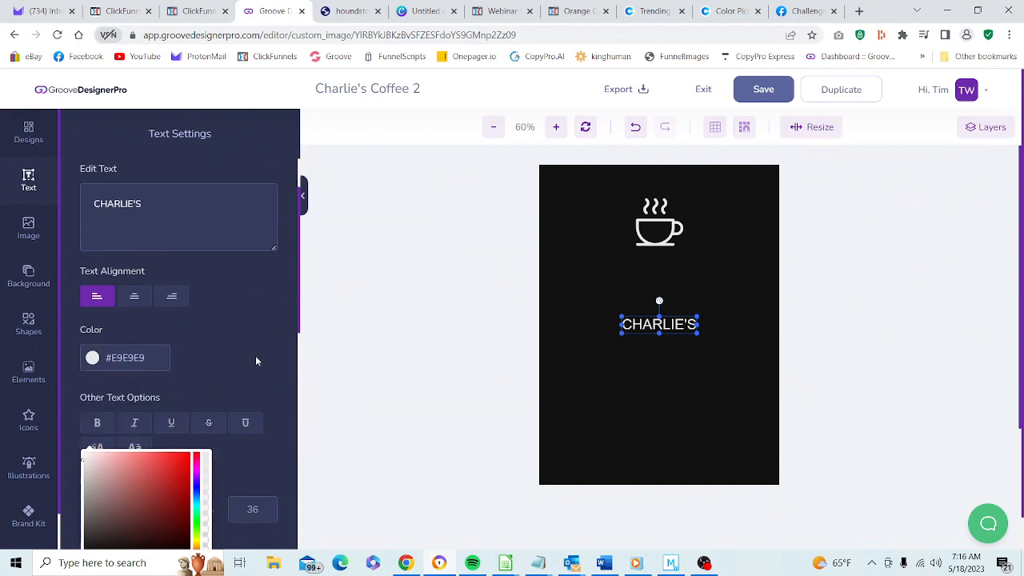
{"action": "left_click", "coordinate": [255, 355]}
{"action": "left_click", "coordinate": [151, 359]}
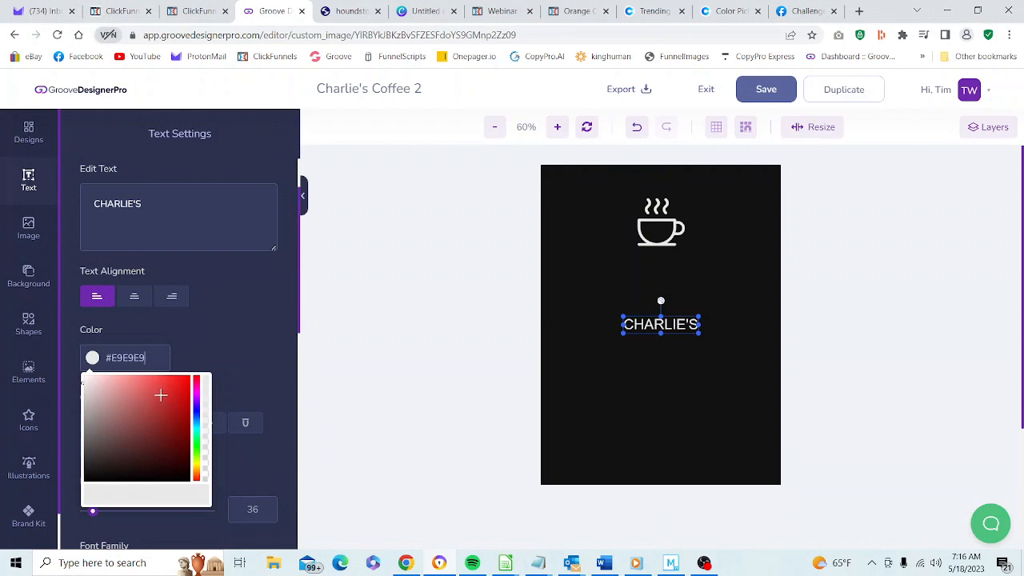
{"action": "left_click", "coordinate": [160, 394]}
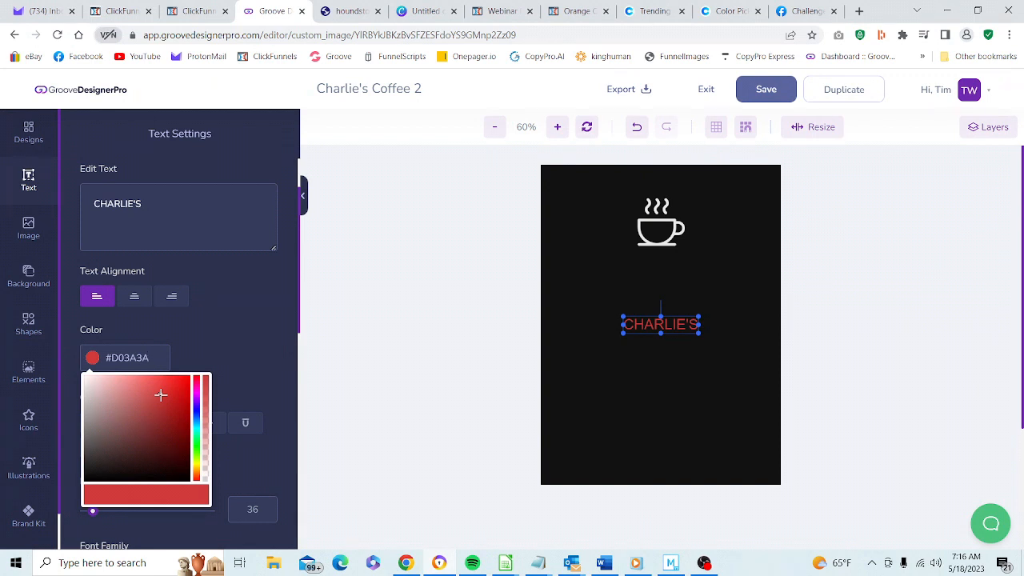
{"action": "left_click_drag", "start_coordinate": [160, 394], "coordinate": [184, 389]}
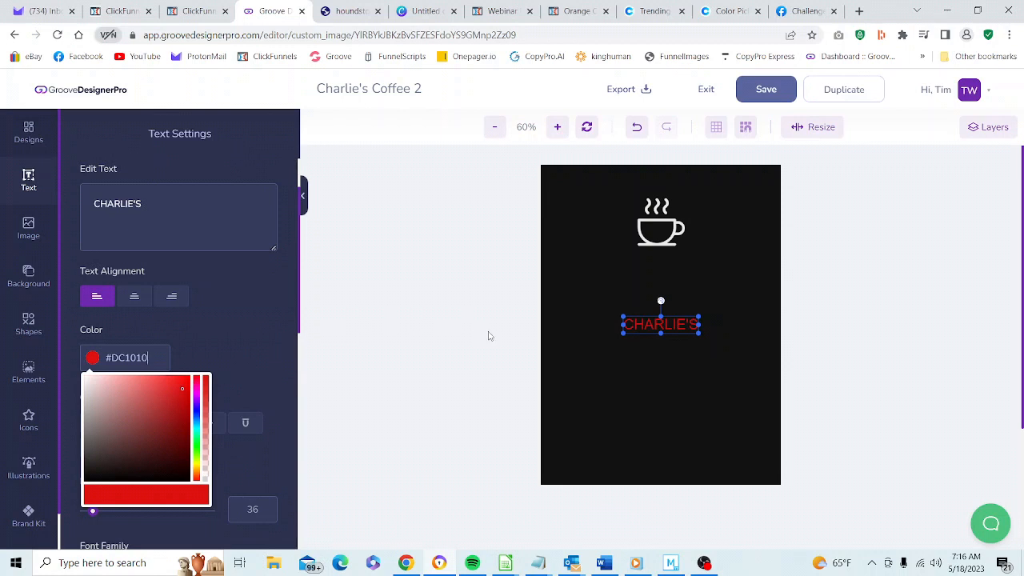
{"action": "left_click", "coordinate": [274, 326]}
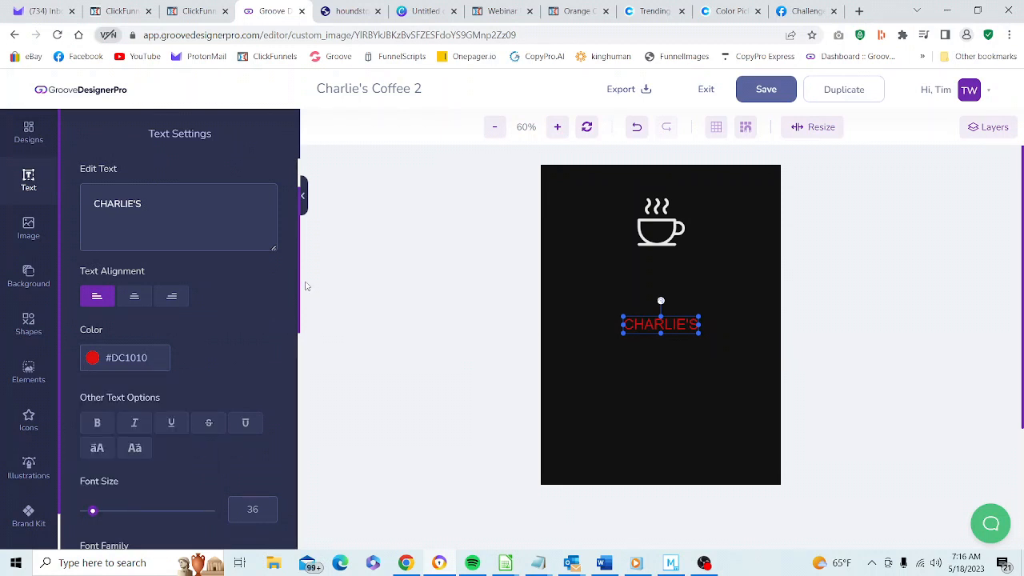
Step: Set the font family of the CHARLIE'S text to Bevan
{"action": "left_click_drag", "start_coordinate": [299, 282], "coordinate": [298, 401]}
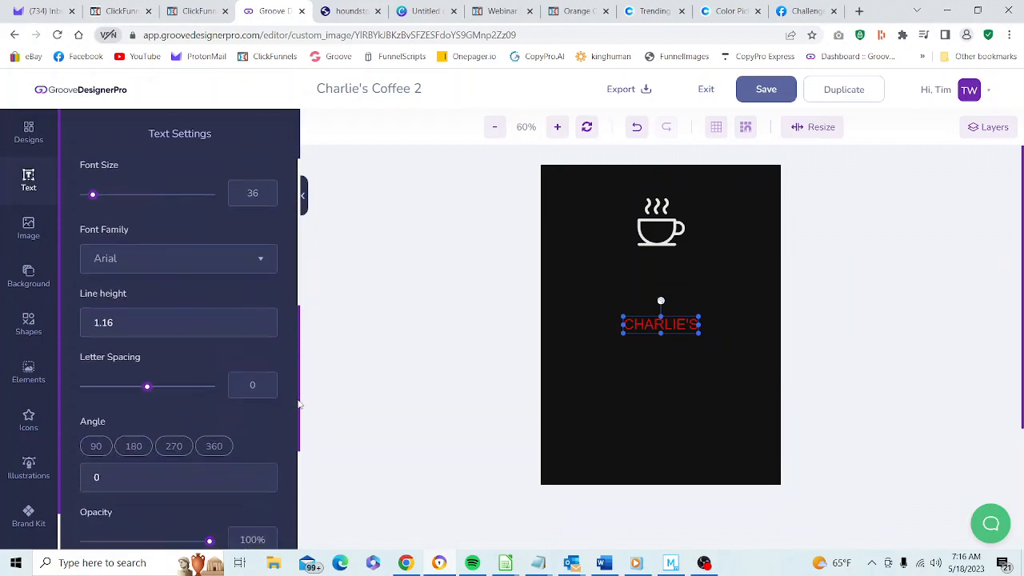
{"action": "left_click", "coordinate": [261, 263]}
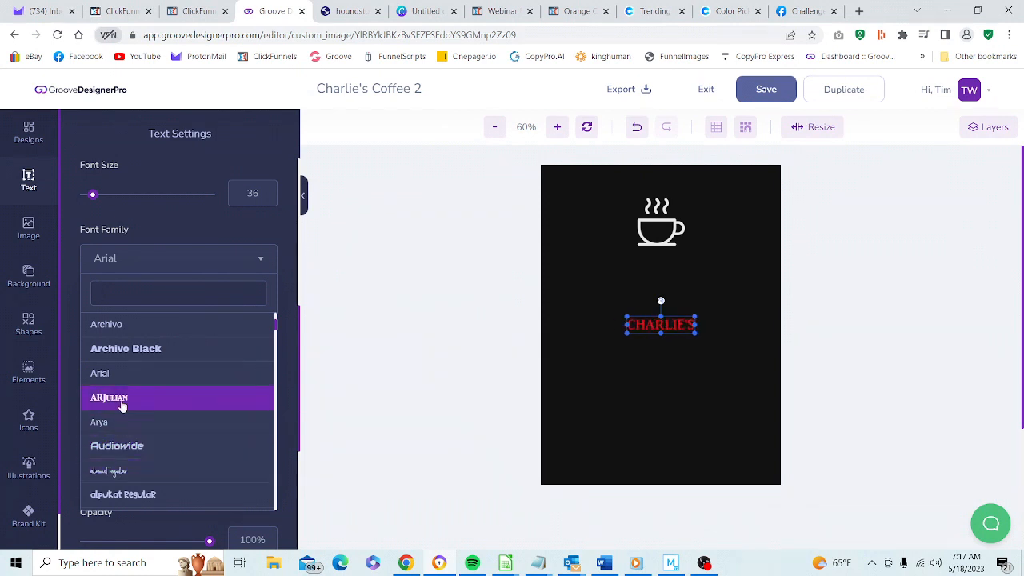
{"action": "scroll", "coordinate": [275, 328], "scroll_direction": "down", "scroll_amount": 12}
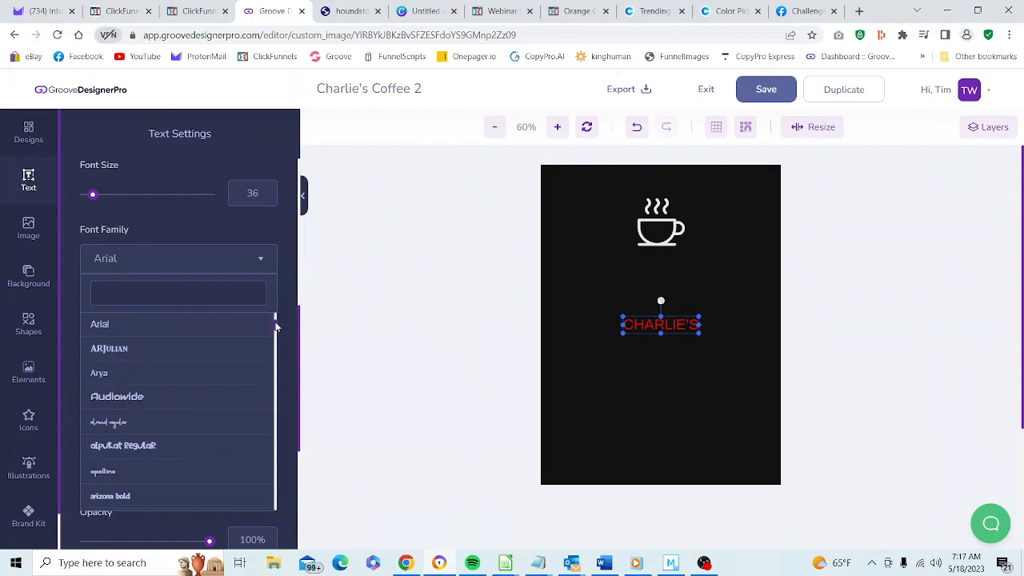
{"action": "scroll", "coordinate": [275, 339], "scroll_direction": "down", "scroll_amount": 3}
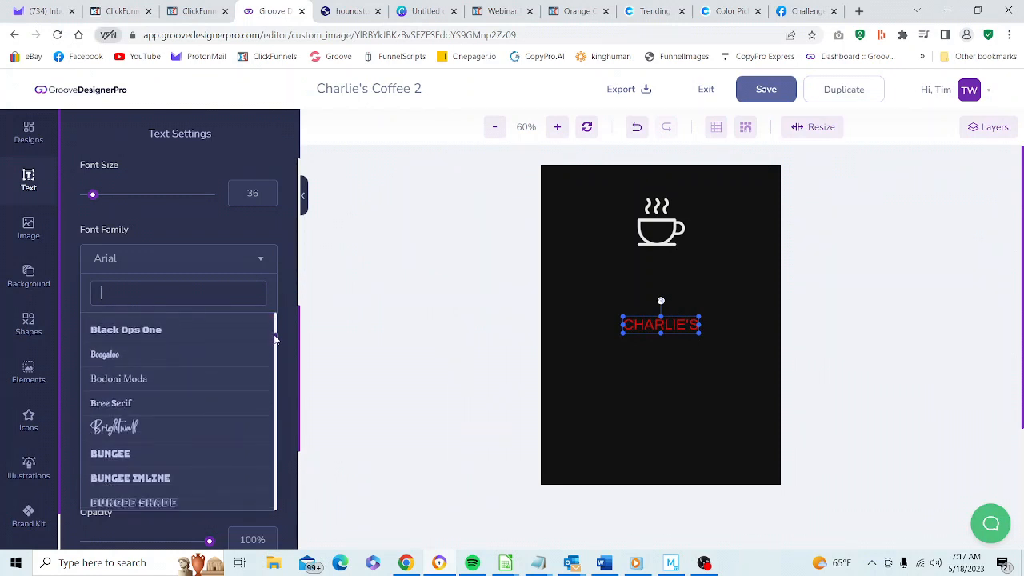
{"action": "scroll", "coordinate": [273, 339], "scroll_direction": "down", "scroll_amount": 5}
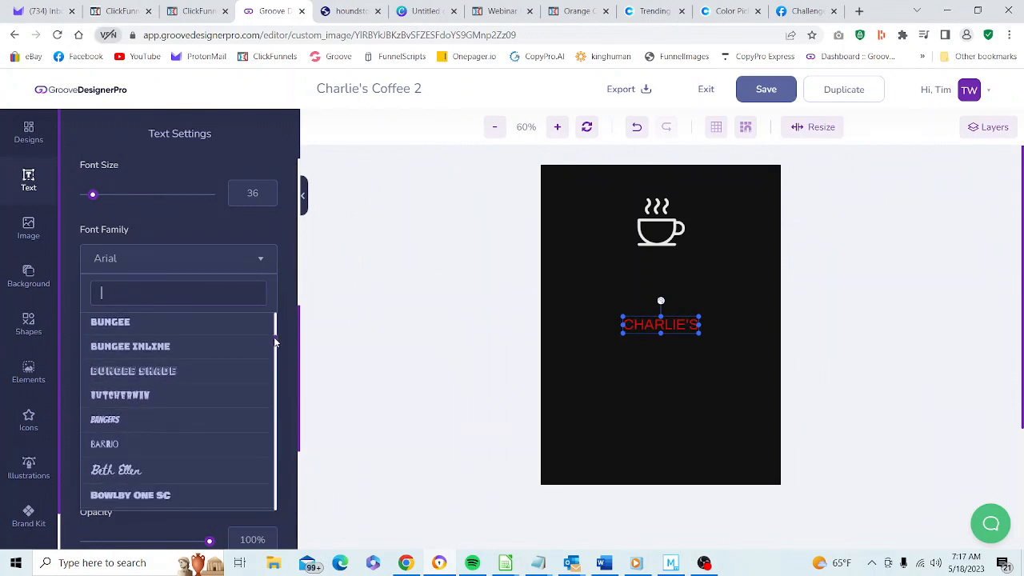
{"action": "scroll", "coordinate": [274, 342], "scroll_direction": "up", "scroll_amount": 5}
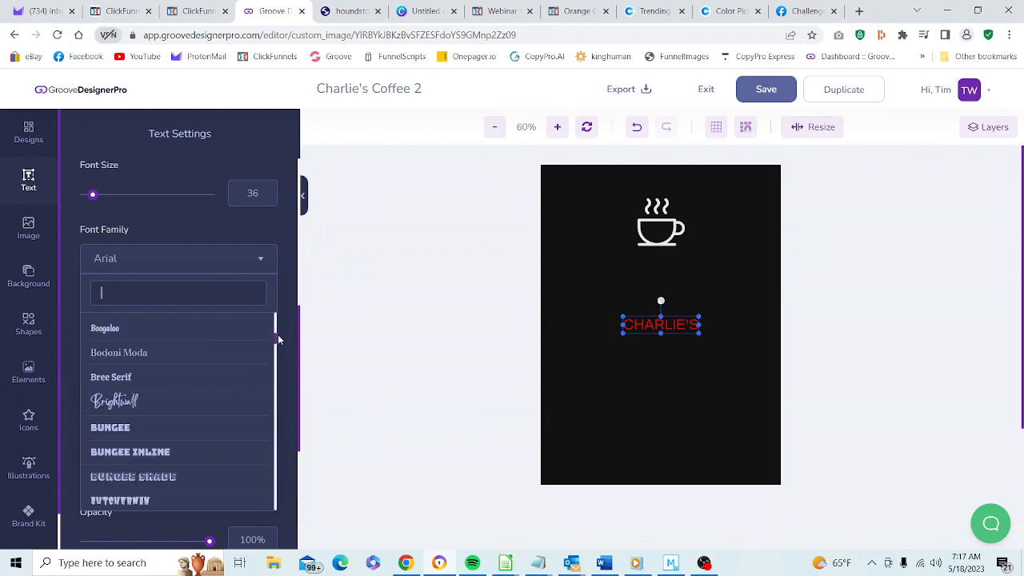
{"action": "scroll", "coordinate": [277, 339], "scroll_direction": "up", "scroll_amount": 2}
{"action": "scroll", "coordinate": [278, 338], "scroll_direction": "up", "scroll_amount": 5}
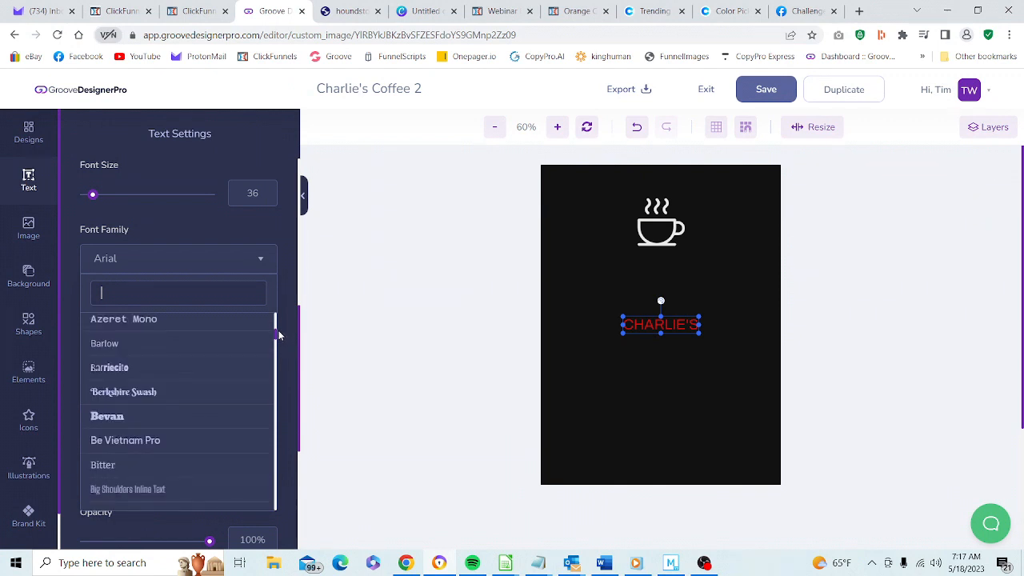
{"action": "scroll", "coordinate": [279, 337], "scroll_direction": "up", "scroll_amount": 2}
{"action": "scroll", "coordinate": [276, 337], "scroll_direction": "down", "scroll_amount": 5}
{"action": "scroll", "coordinate": [275, 338], "scroll_direction": "down", "scroll_amount": 5}
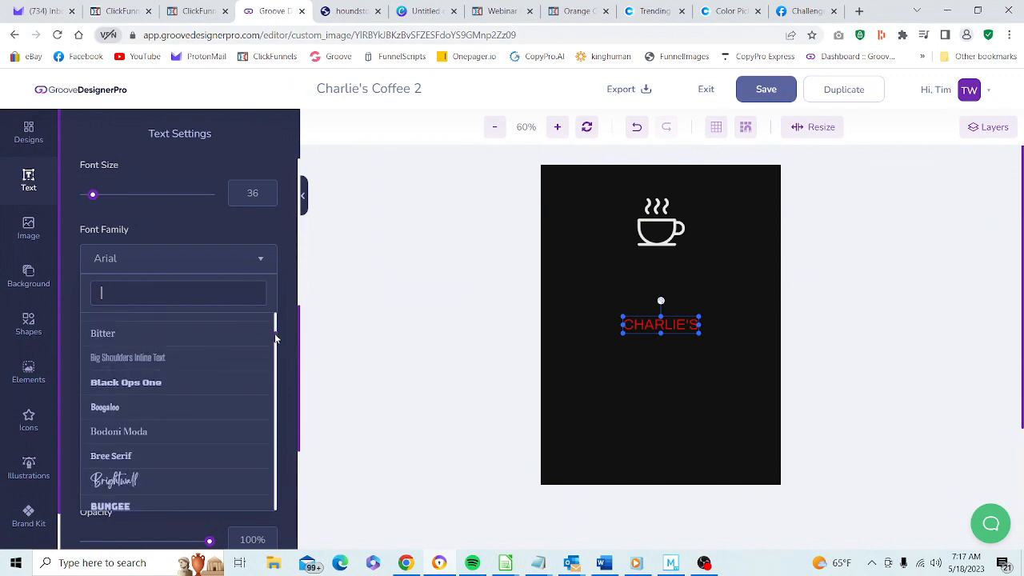
{"action": "scroll", "coordinate": [274, 336], "scroll_direction": "down", "scroll_amount": 2}
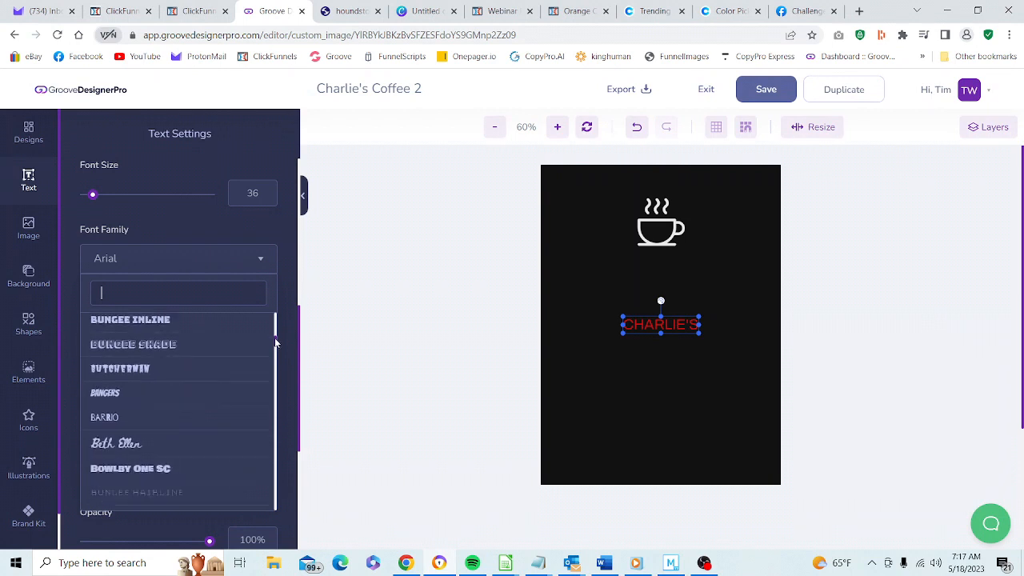
{"action": "scroll", "coordinate": [274, 338], "scroll_direction": "down", "scroll_amount": 3}
{"action": "scroll", "coordinate": [276, 338], "scroll_direction": "up", "scroll_amount": 3}
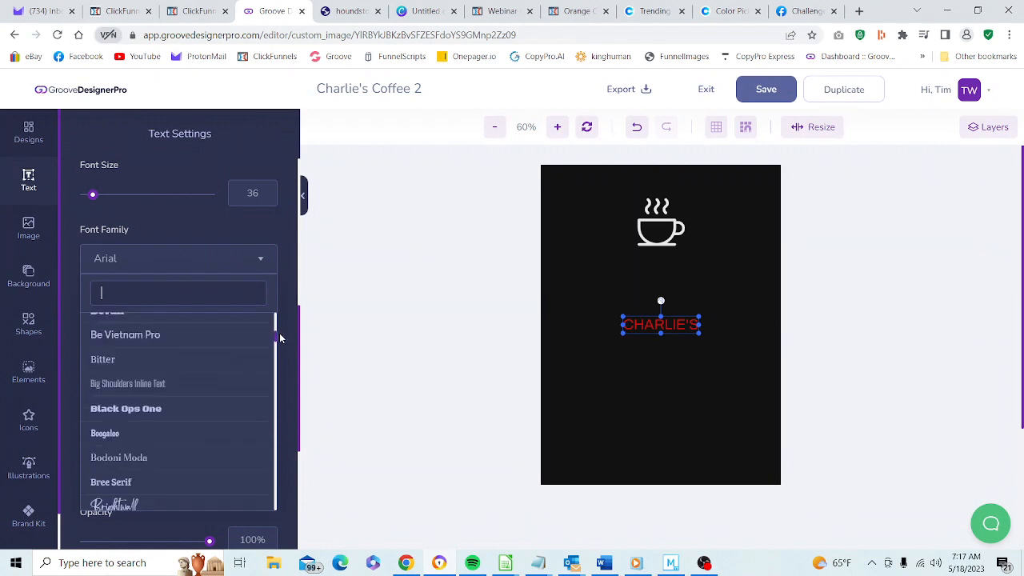
{"action": "scroll", "coordinate": [280, 338], "scroll_direction": "up", "scroll_amount": 1}
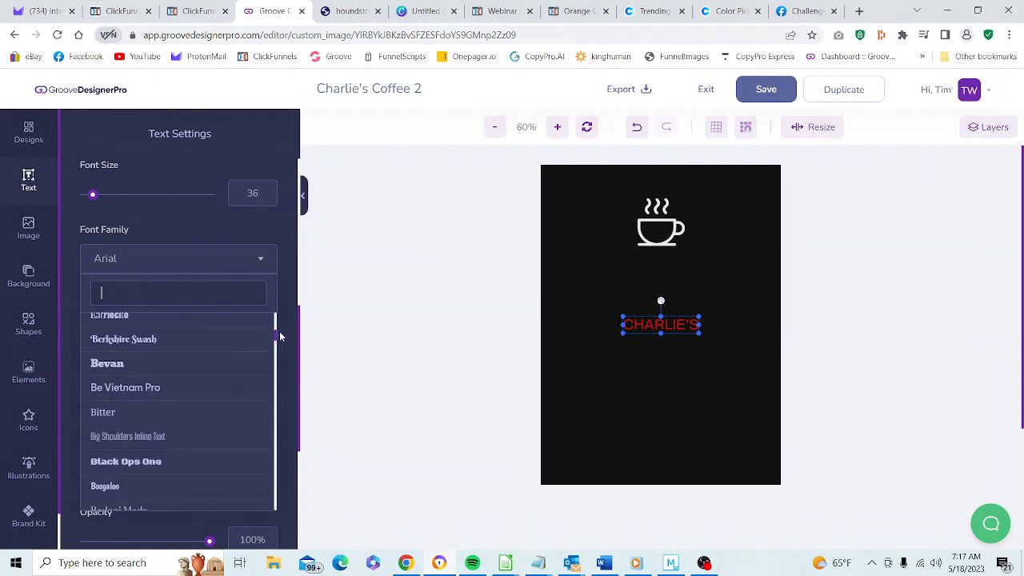
{"action": "left_click", "coordinate": [103, 364]}
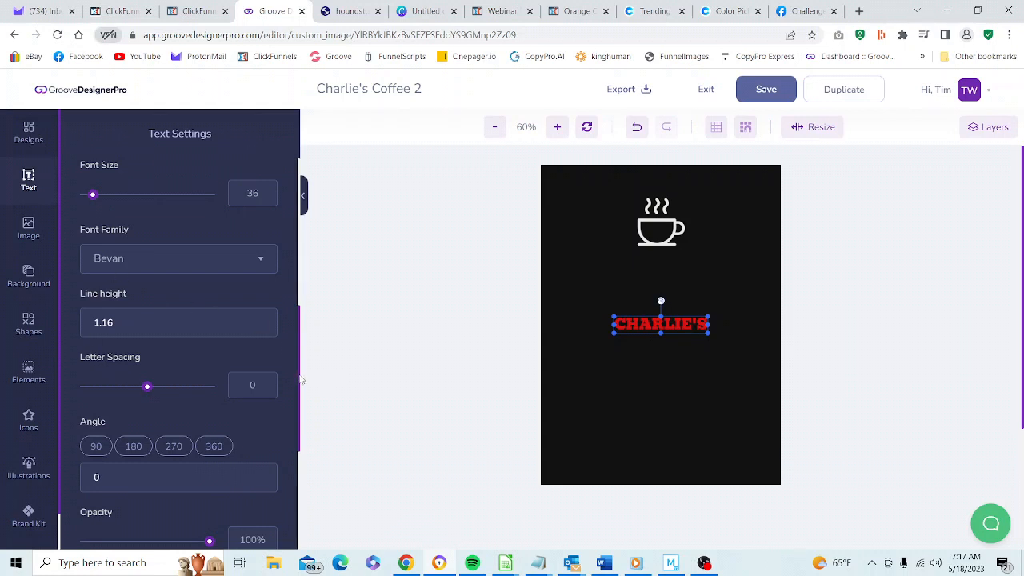
Step: Try bold, italic, underline, strikethrough and overline on the CHARLIE'S text, switching each one off again
{"action": "left_click_drag", "start_coordinate": [300, 381], "coordinate": [304, 318]}
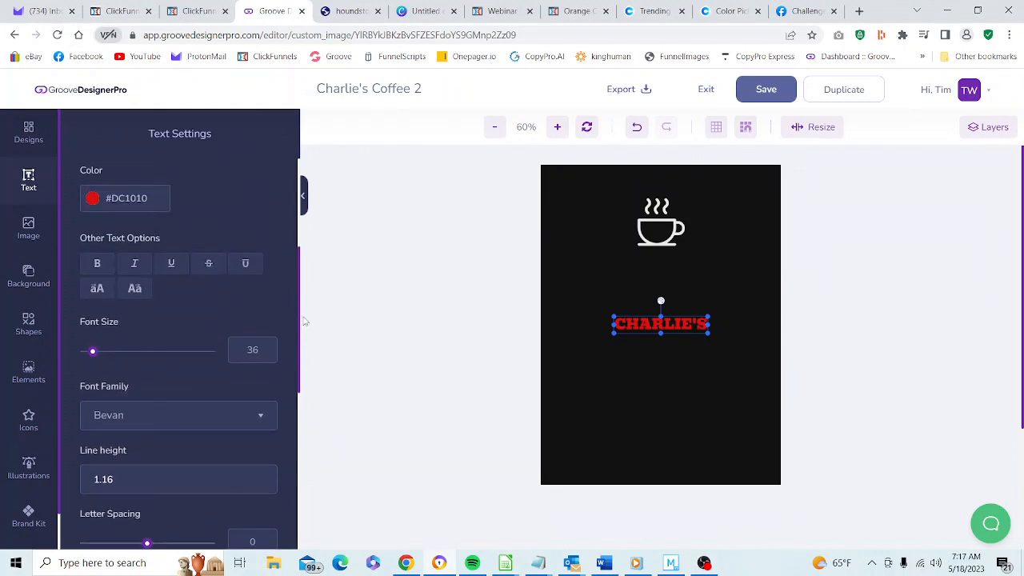
{"action": "left_click", "coordinate": [98, 265]}
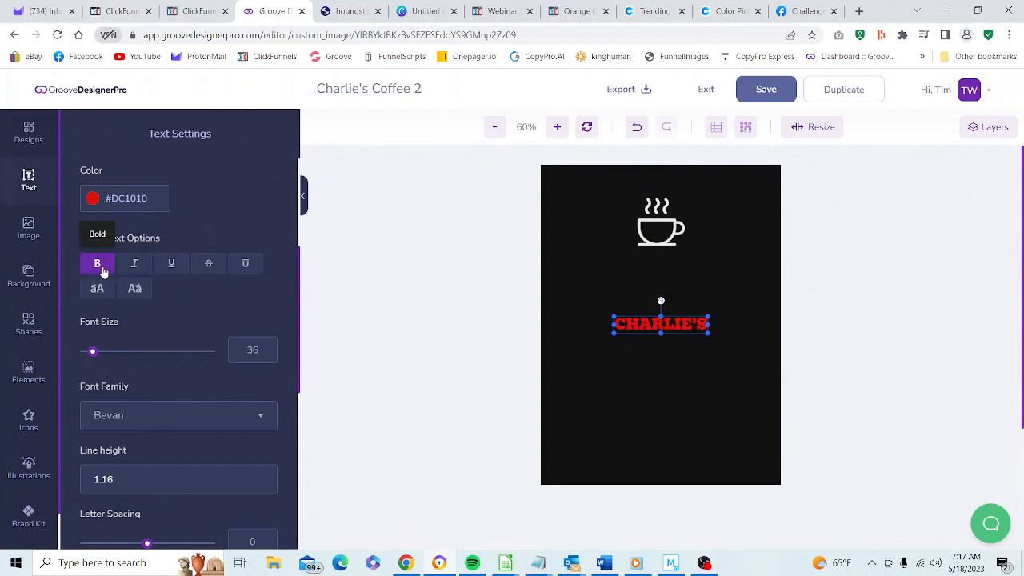
{"action": "left_click", "coordinate": [97, 266]}
{"action": "left_click", "coordinate": [131, 268]}
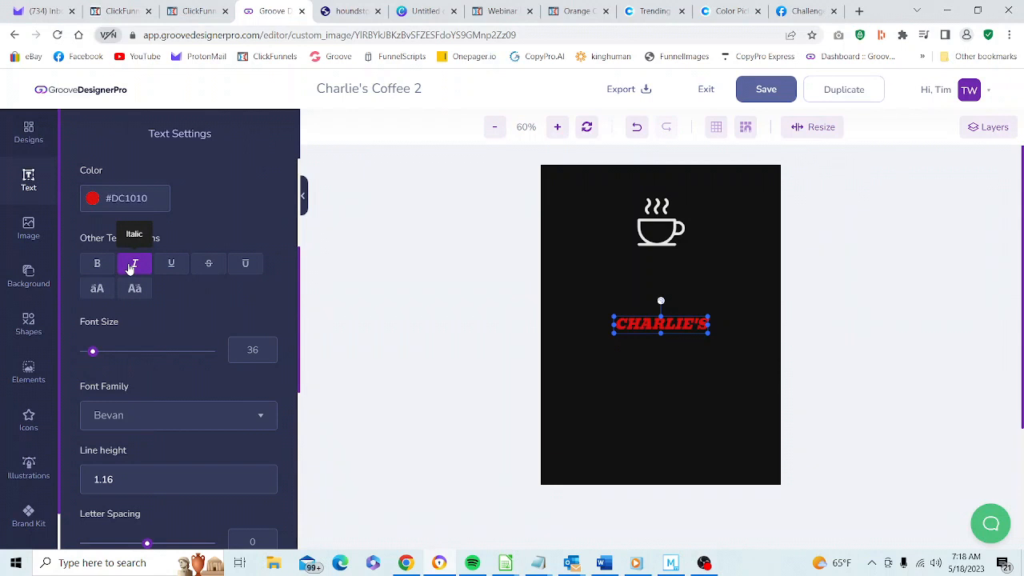
{"action": "left_click", "coordinate": [131, 268]}
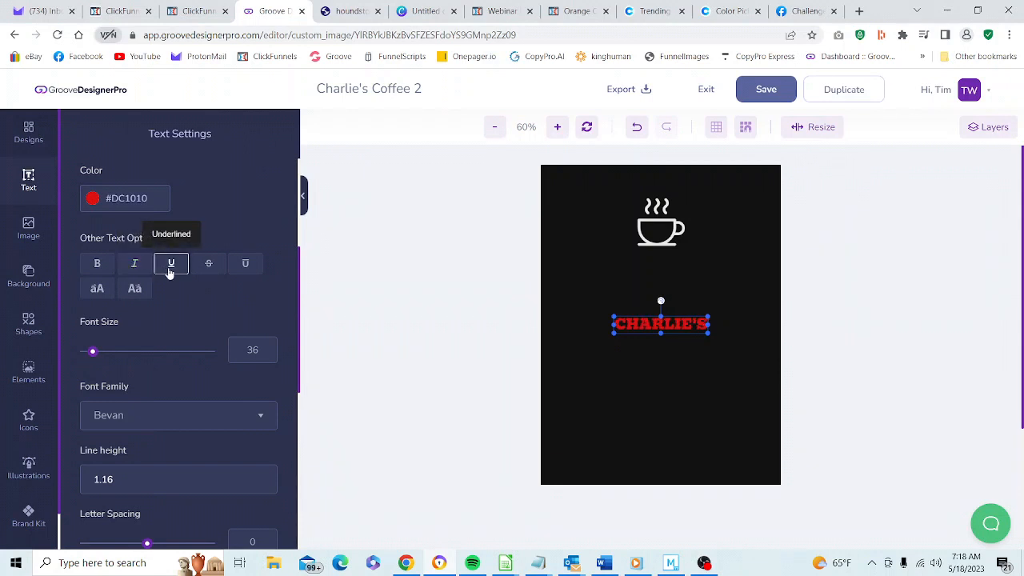
{"action": "left_click", "coordinate": [170, 271]}
{"action": "left_click", "coordinate": [170, 271]}
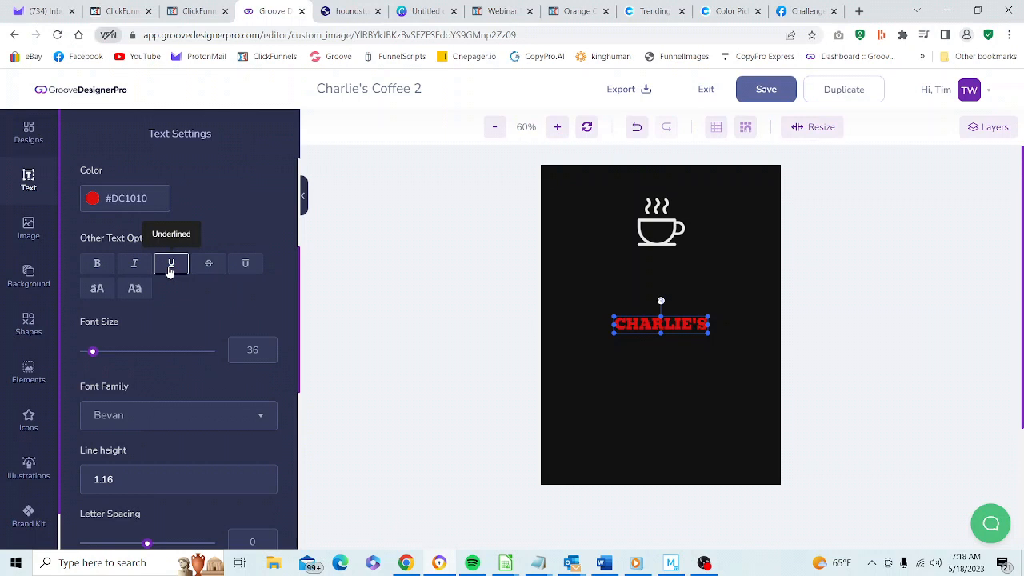
{"action": "left_click", "coordinate": [211, 265]}
{"action": "left_click", "coordinate": [211, 265]}
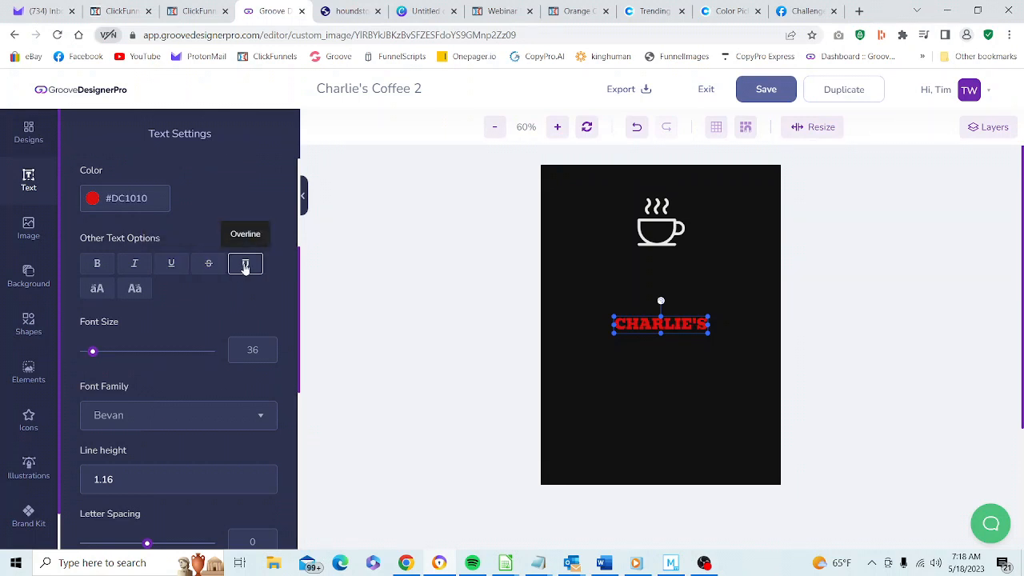
{"action": "left_click", "coordinate": [245, 268]}
{"action": "left_click", "coordinate": [245, 267]}
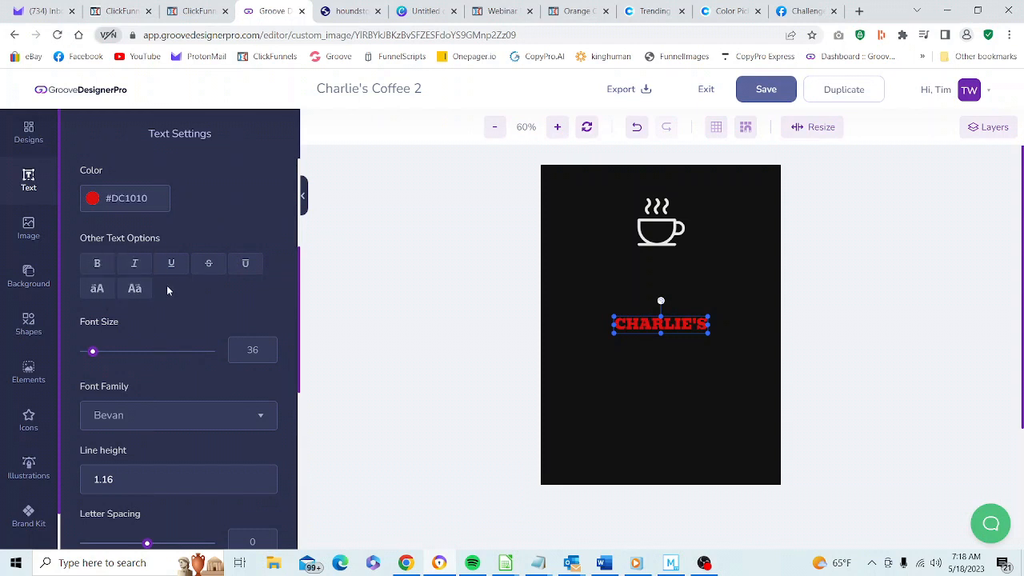
Step: Try the uppercase and lowercase options on the CHARLIE'S text, ending with uppercase
{"action": "left_click", "coordinate": [103, 295]}
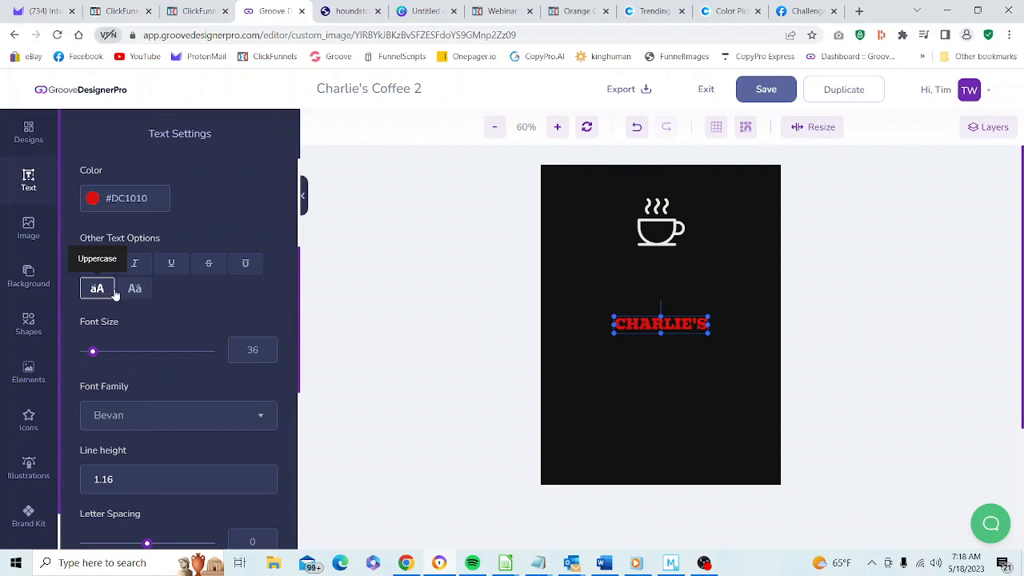
{"action": "left_click", "coordinate": [135, 289]}
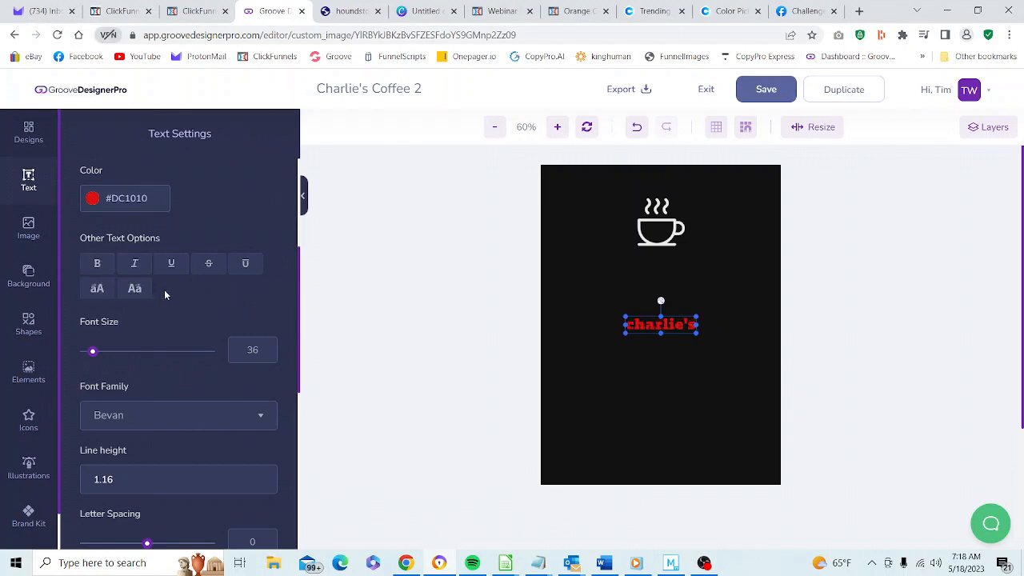
{"action": "left_click", "coordinate": [99, 290]}
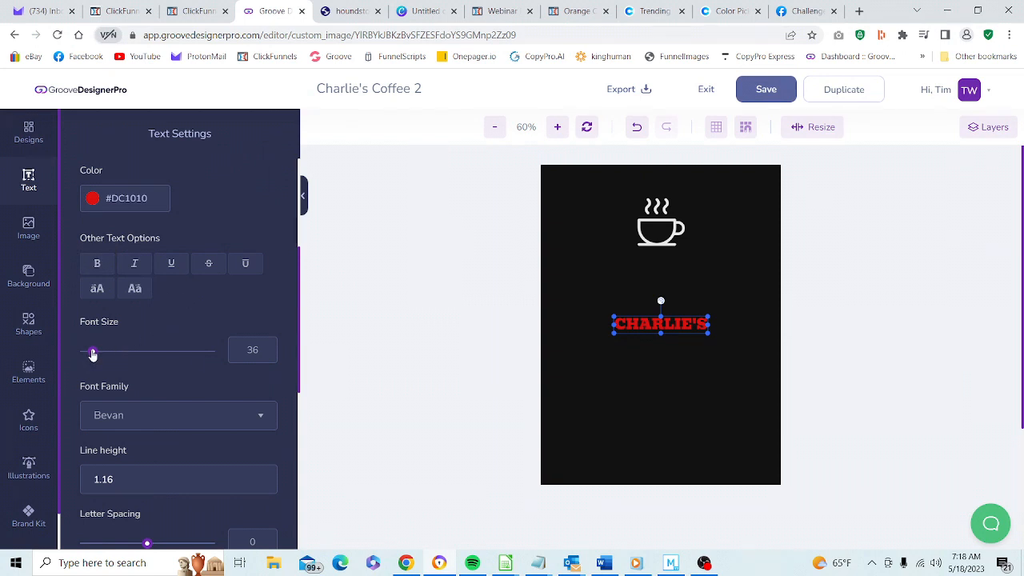
Step: Increase the font size of the CHARLIE'S text to 53
{"action": "left_click_drag", "start_coordinate": [93, 354], "coordinate": [98, 358]}
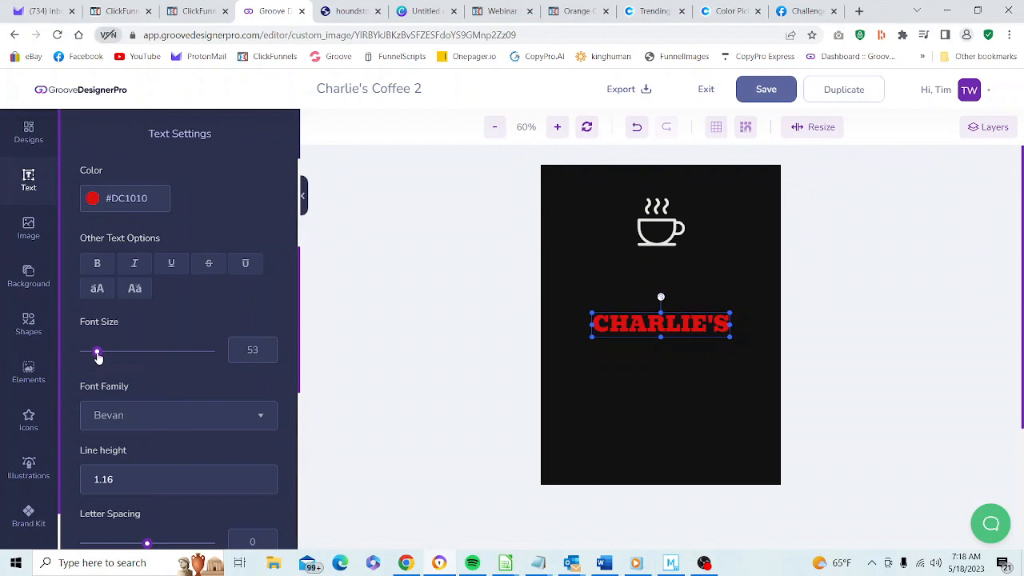
Step: Set the font size of the CHARLIE'S text to 55 and move the text up, closer beneath the coffee cup icon
{"action": "left_click", "coordinate": [266, 348]}
{"action": "key", "text": "BackSpace"}
{"action": "type", "text": "5"}
{"action": "key", "text": "Return"}
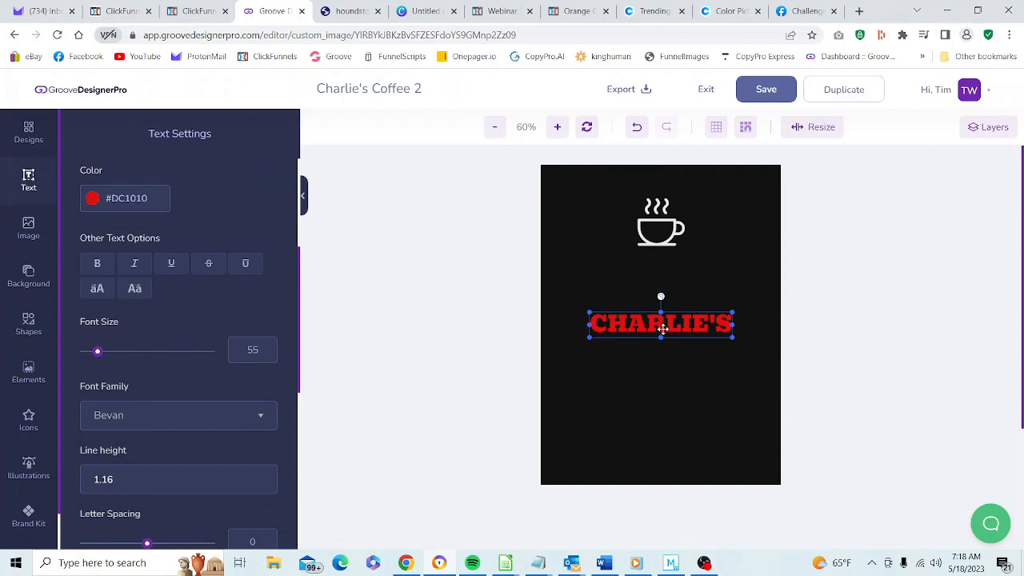
{"action": "left_click_drag", "start_coordinate": [660, 328], "coordinate": [662, 298]}
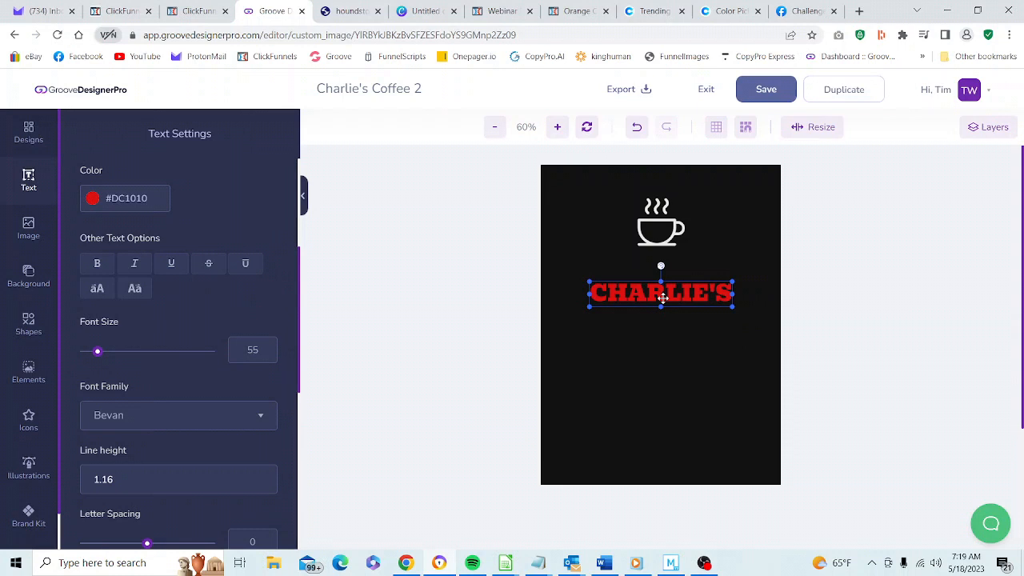
Step: Duplicate the CHARLIE'S text and place the copy centred directly below the original
{"action": "right_click", "coordinate": [663, 297]}
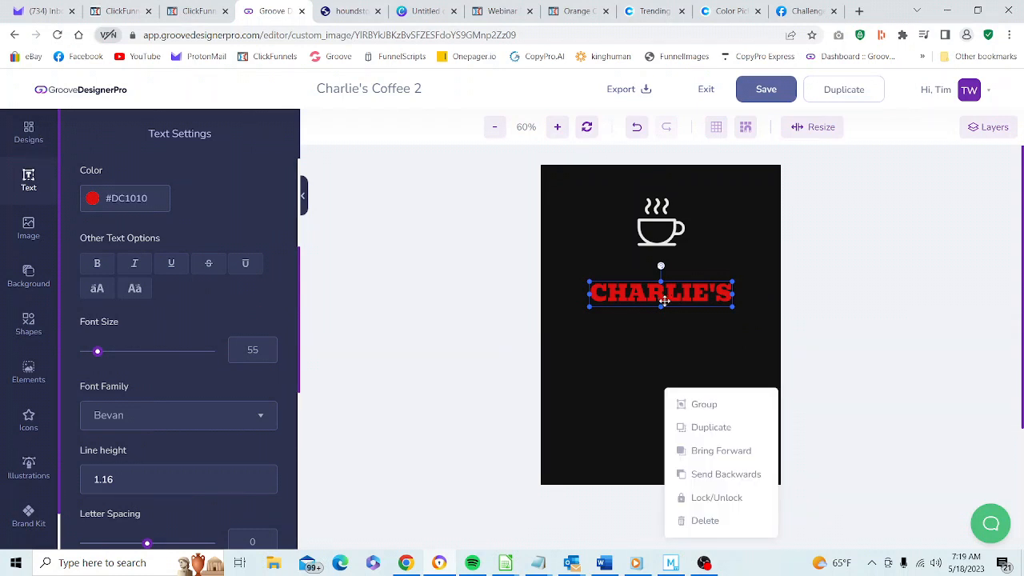
{"action": "left_click", "coordinate": [711, 428]}
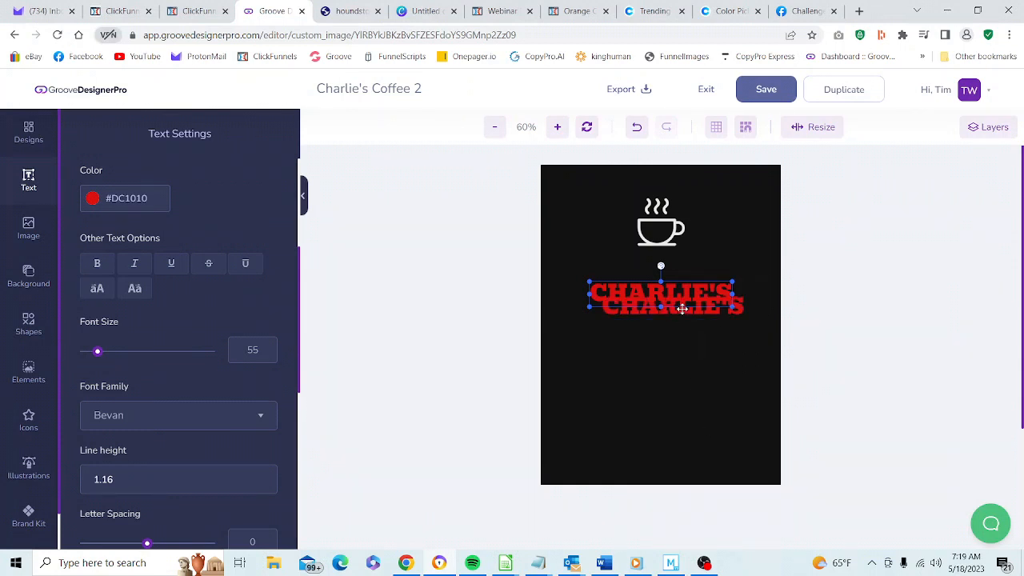
{"action": "left_click_drag", "start_coordinate": [679, 301], "coordinate": [671, 339]}
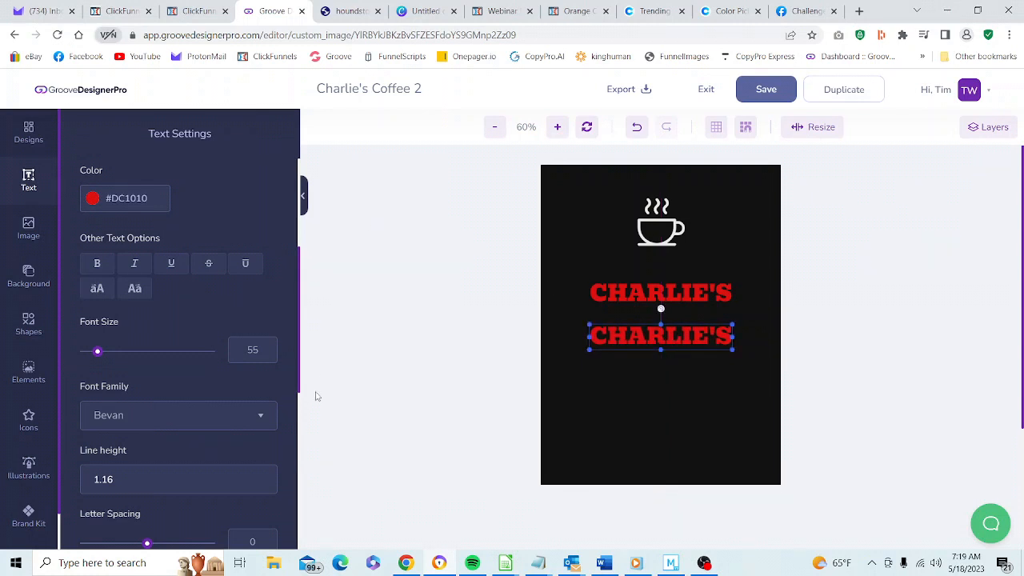
Step: Change the wording of the lower CHARLIE'S copy to COFFEE
{"action": "scroll", "coordinate": [299, 385], "scroll_direction": "up", "scroll_amount": 3}
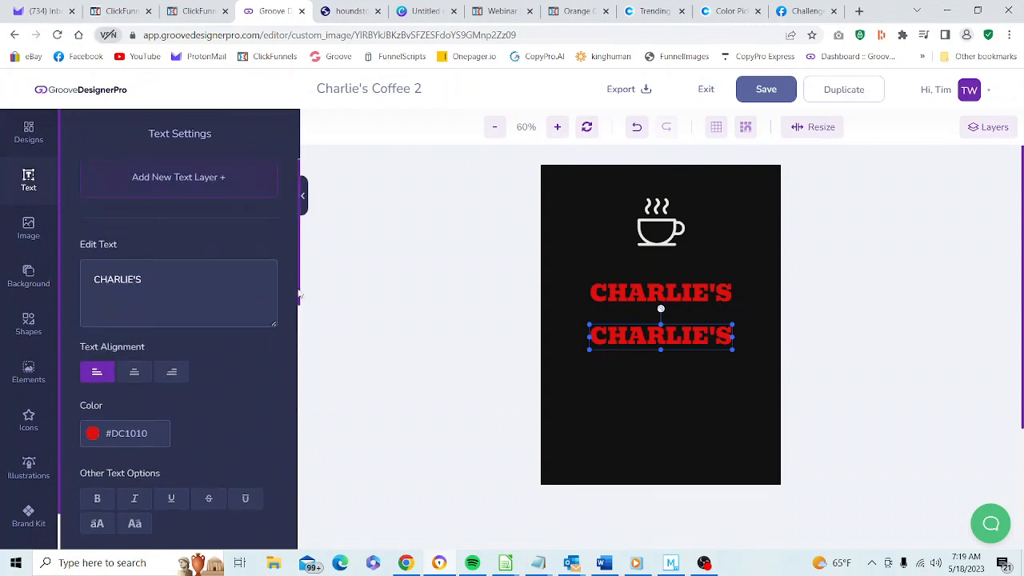
{"action": "left_click", "coordinate": [213, 287]}
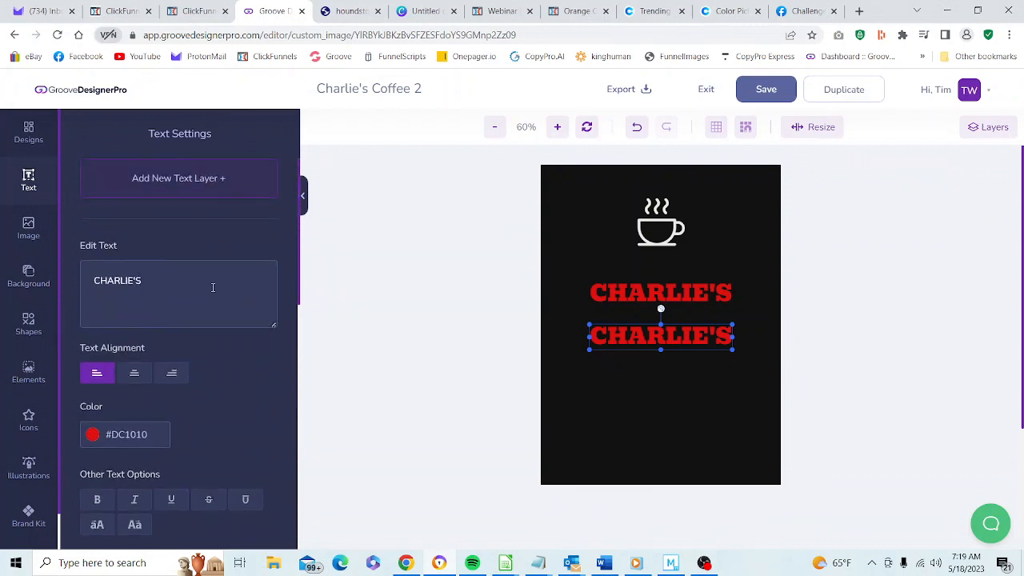
{"action": "key", "text": "BackSpace"}
{"action": "key", "text": "BackSpace"}
{"action": "key", "text": "BackSpace"}
{"action": "key", "text": "BackSpace"}
{"action": "key", "text": "BackSpace"}
{"action": "key", "text": "BackSpace"}
{"action": "key", "text": "BackSpace"}
{"action": "key", "text": "BackSpace"}
{"action": "key", "text": "BackSpace"}
{"action": "type", "text": "c"}
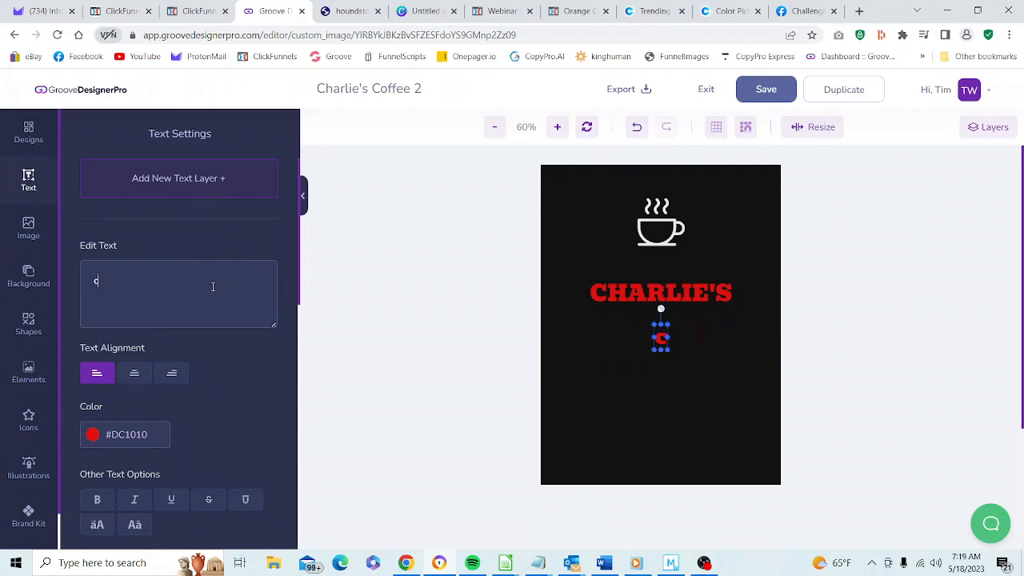
{"action": "key", "text": "BackSpace"}
{"action": "type", "text": "COFFEE"}
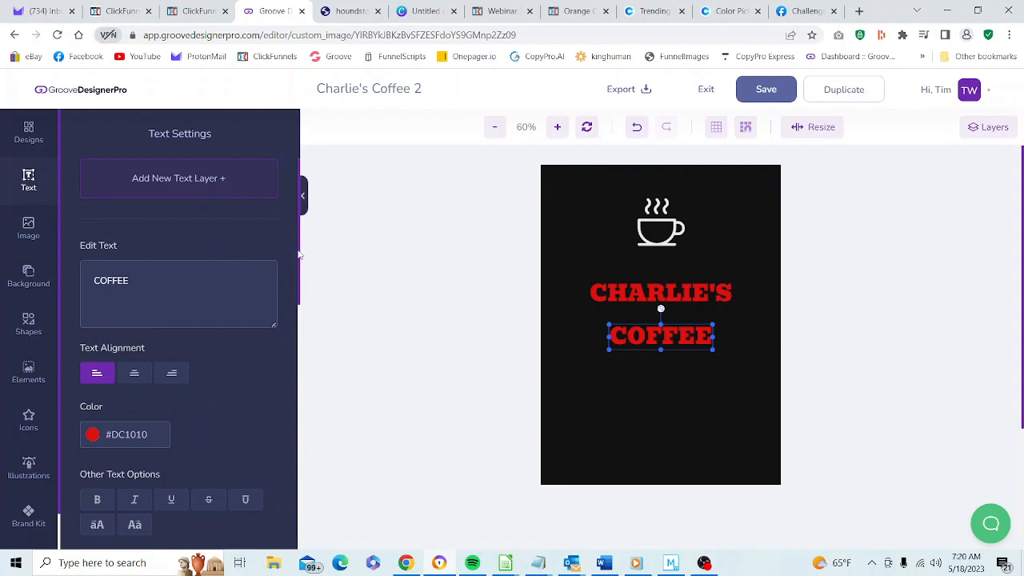
Step: Duplicate the COFFEE text and place the copy directly below it as a third line
{"action": "left_click_drag", "start_coordinate": [301, 254], "coordinate": [284, 495]}
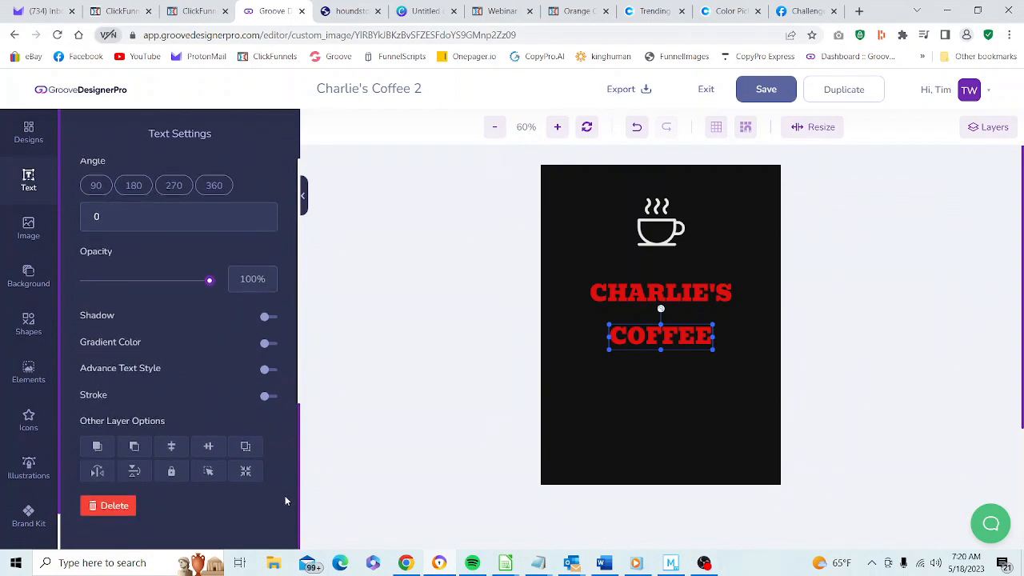
{"action": "left_click", "coordinate": [246, 447]}
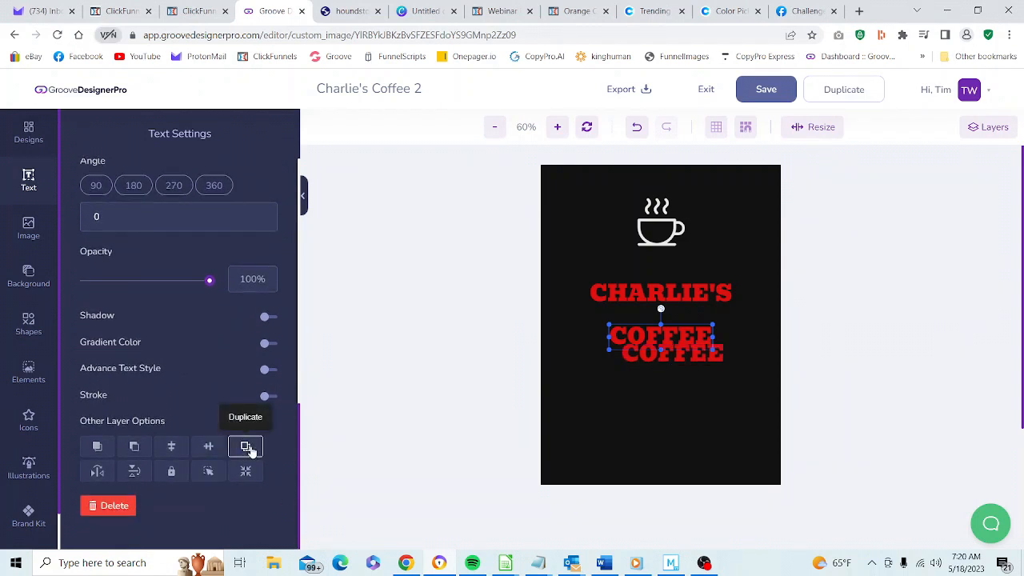
{"action": "left_click_drag", "start_coordinate": [682, 352], "coordinate": [675, 375]}
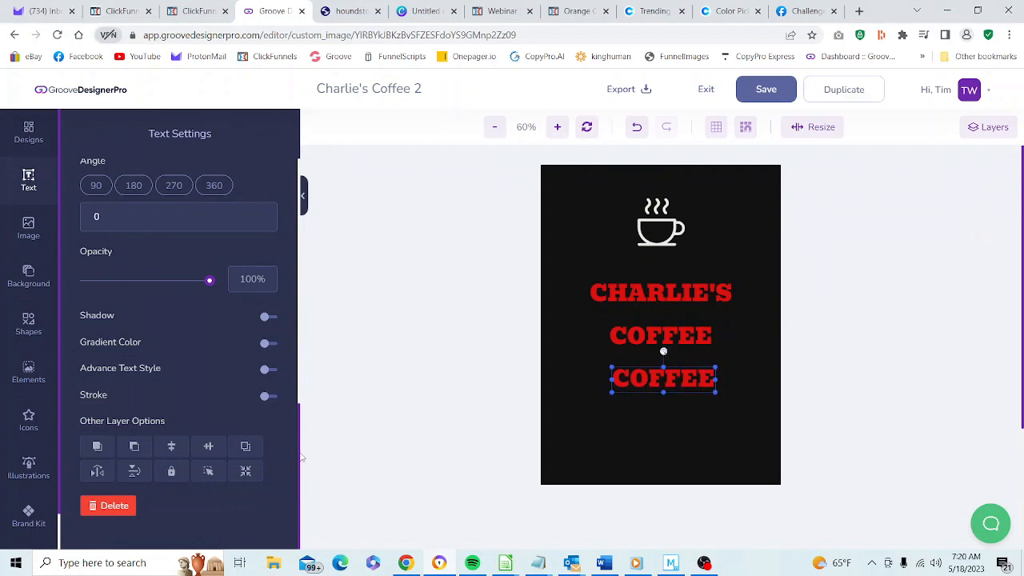
Step: Change the wording of the lower COFFEE copy to SHOP and deselect it
{"action": "left_click_drag", "start_coordinate": [298, 456], "coordinate": [307, 228]}
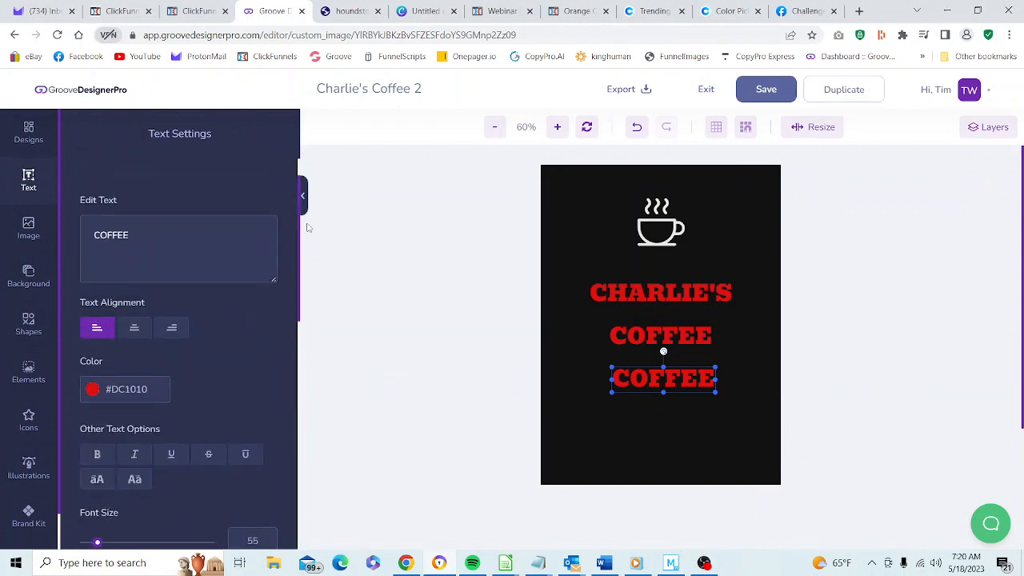
{"action": "left_click", "coordinate": [210, 234]}
{"action": "key", "text": "BackSpace"}
{"action": "key", "text": "BackSpace"}
{"action": "key", "text": "BackSpace"}
{"action": "key", "text": "BackSpace"}
{"action": "key", "text": "BackSpace"}
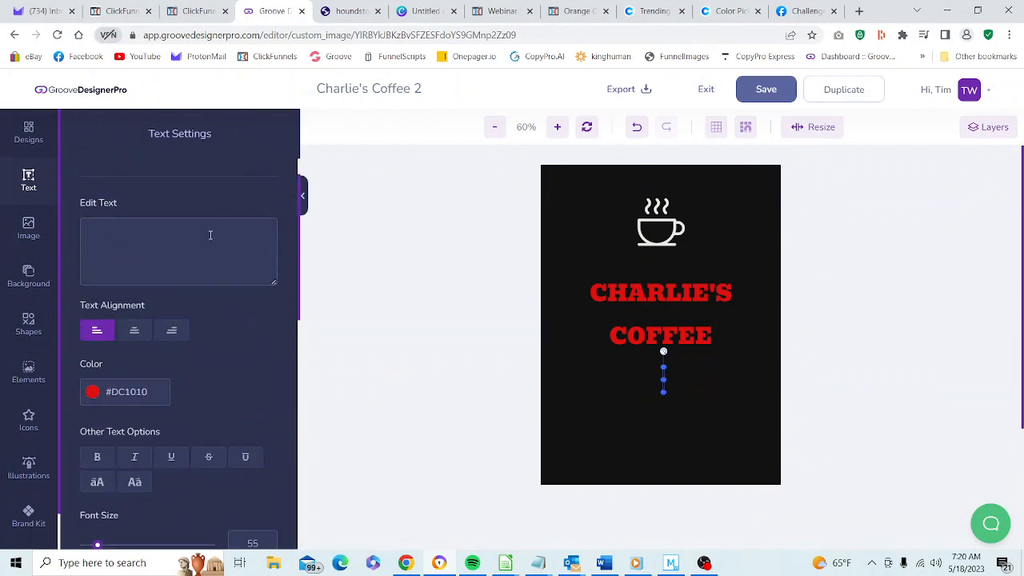
{"action": "type", "text": "SHOR"}
{"action": "key", "text": "BackSpace"}
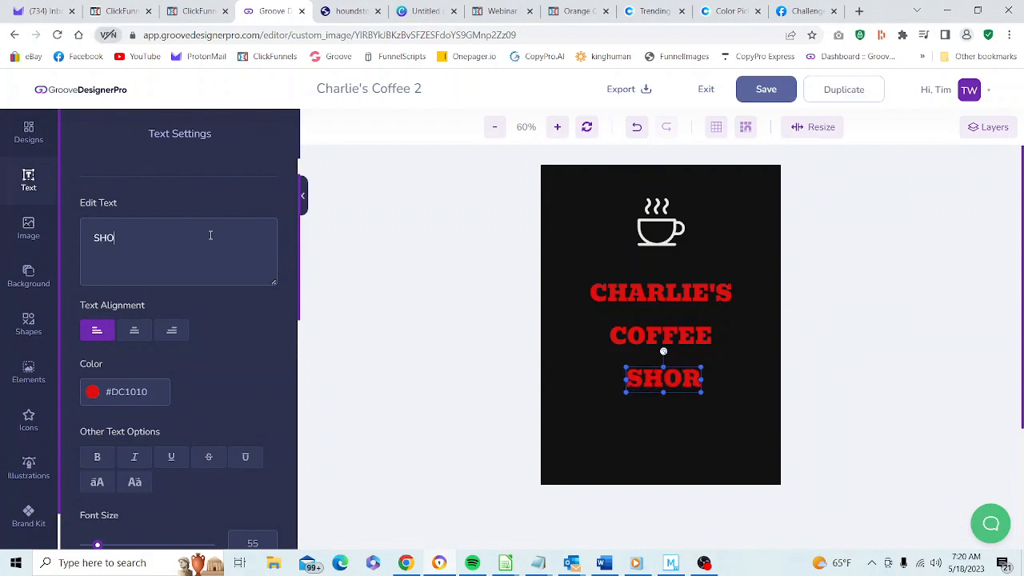
{"action": "type", "text": "P"}
{"action": "left_click", "coordinate": [605, 426]}
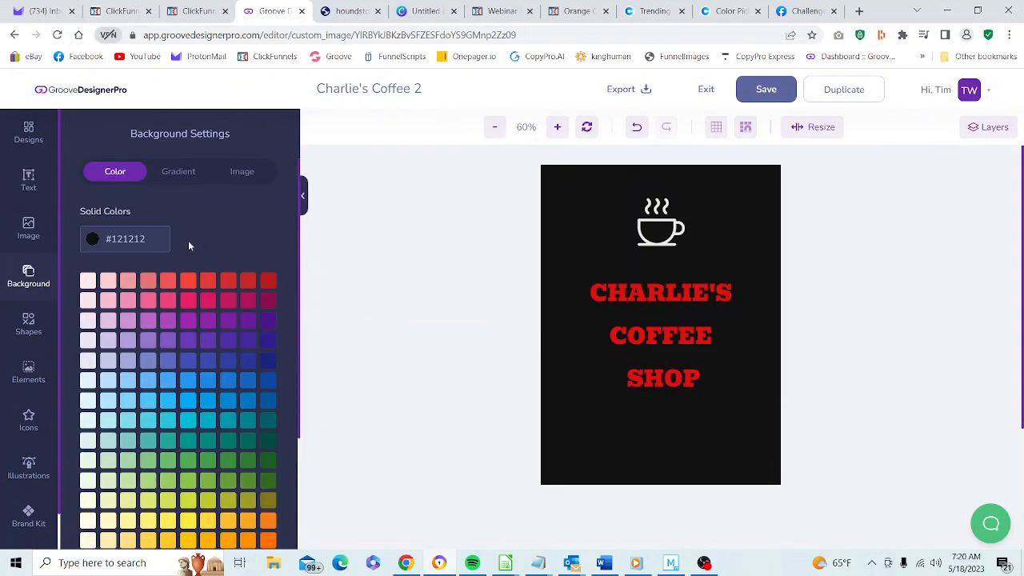
Step: Add a new text layer and place it below SHOP near the lower edge of the design
{"action": "left_click", "coordinate": [30, 181]}
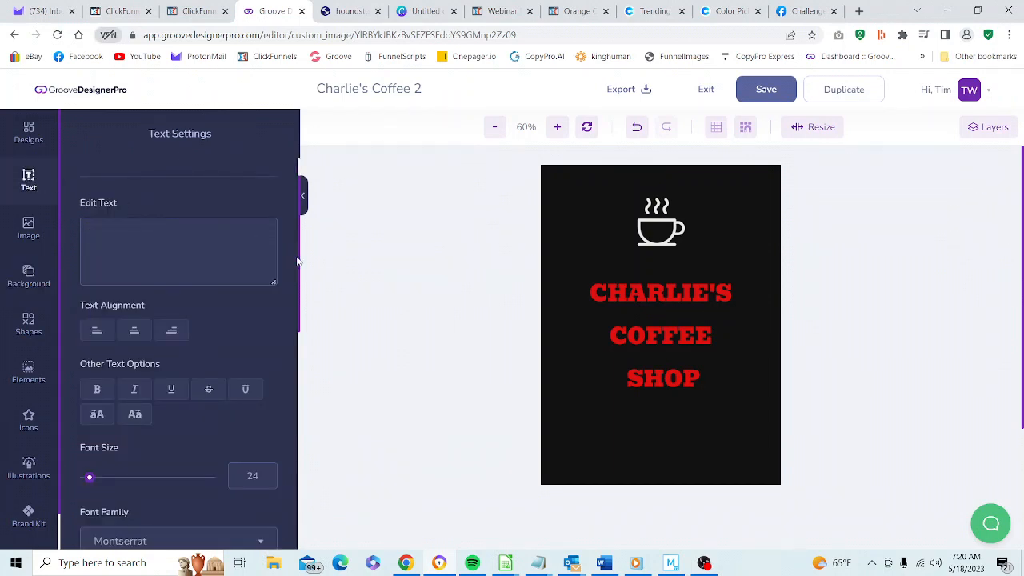
{"action": "scroll", "coordinate": [298, 263], "scroll_direction": "up", "scroll_amount": 1}
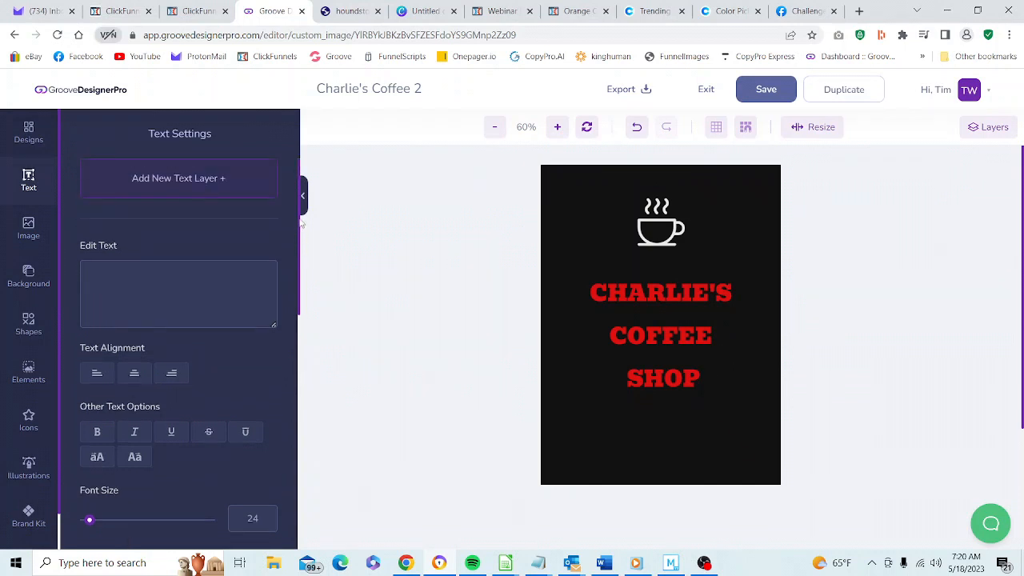
{"action": "left_click", "coordinate": [190, 180]}
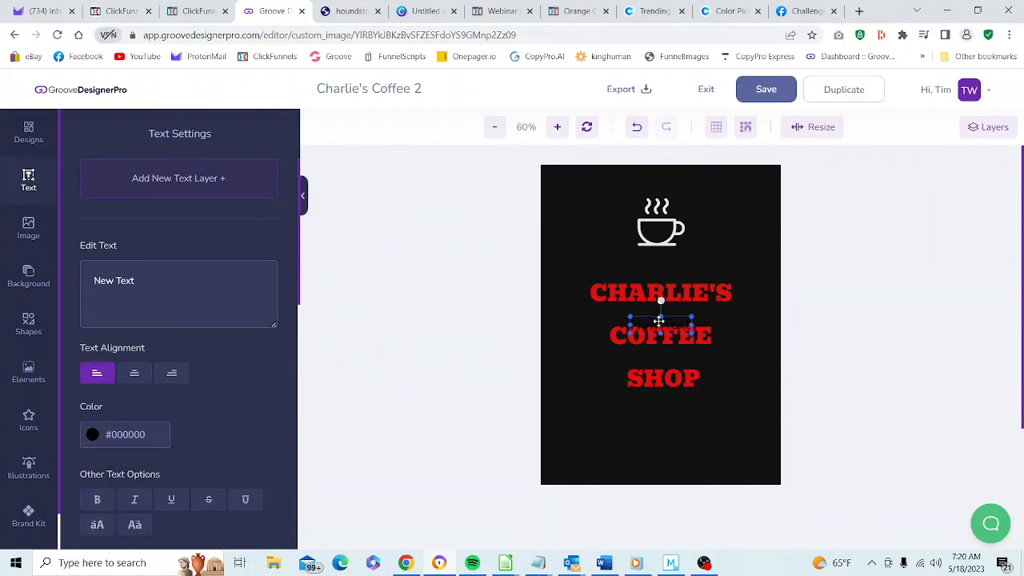
{"action": "left_click_drag", "start_coordinate": [658, 324], "coordinate": [661, 439]}
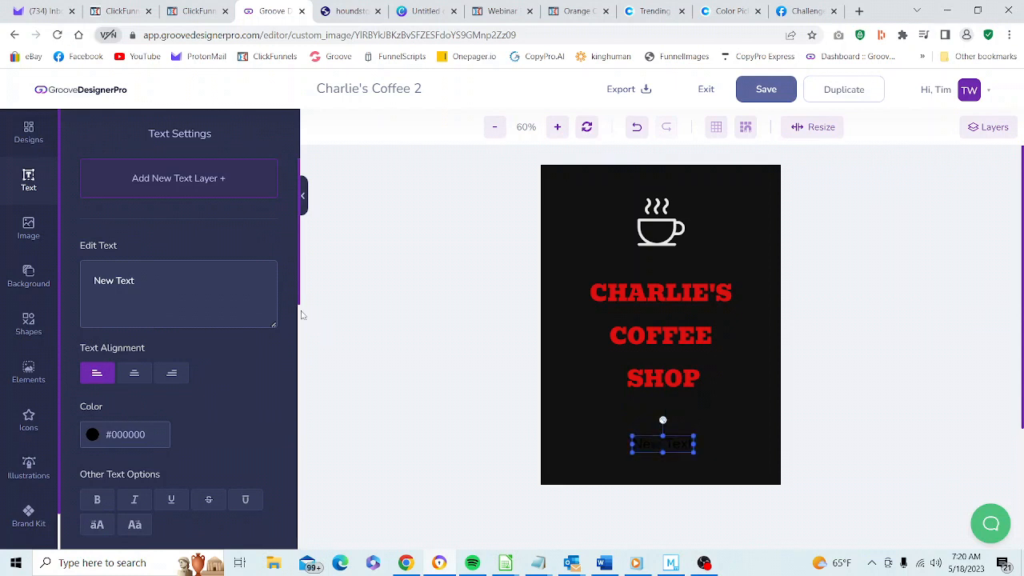
Step: Set the color of the new text layer to #E9E9E9
{"action": "left_click", "coordinate": [159, 443]}
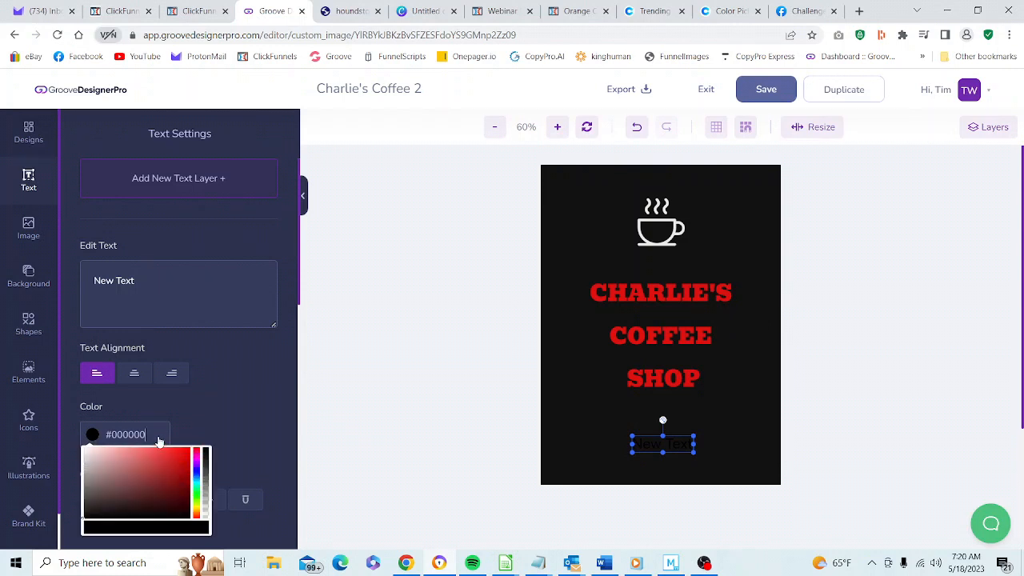
{"action": "key", "text": "BackSpace"}
{"action": "key", "text": "BackSpace"}
{"action": "key", "text": "BackSpace"}
{"action": "key", "text": "BackSpace"}
{"action": "key", "text": "BackSpace"}
{"action": "key", "text": "BackSpace"}
{"action": "key", "text": "BackSpace"}
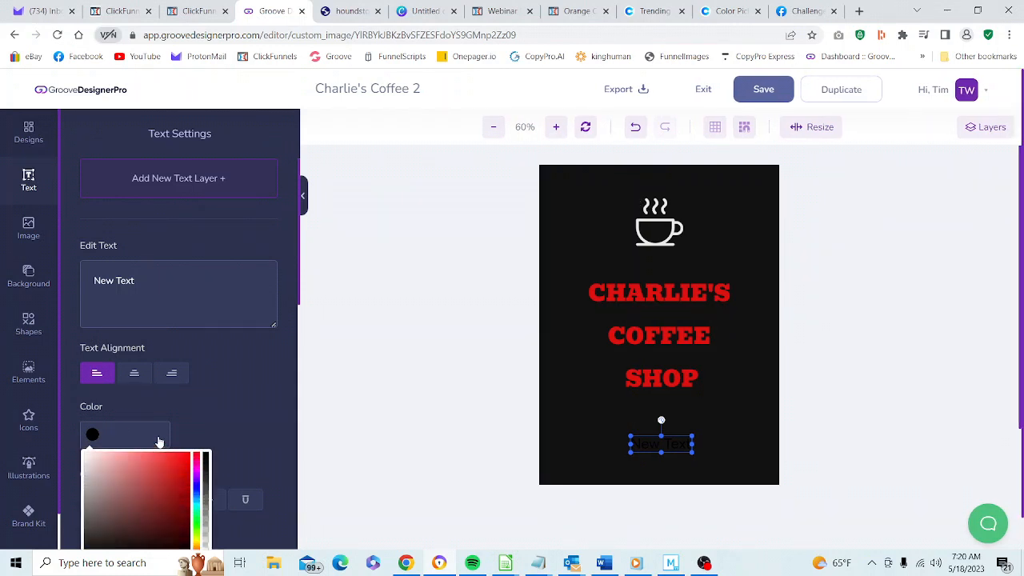
{"action": "type", "text": "E9E"}
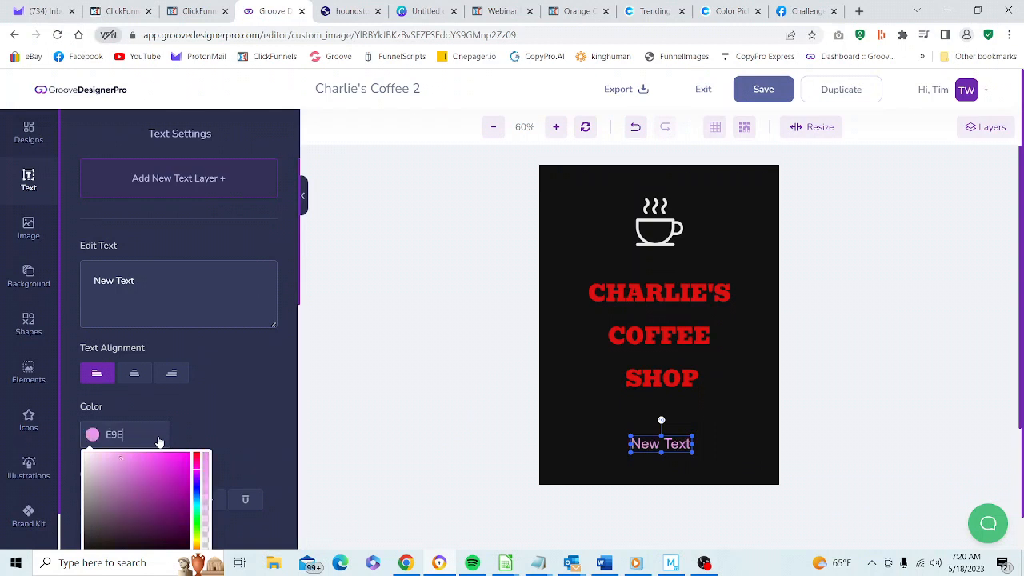
{"action": "type", "text": "E9E9"}
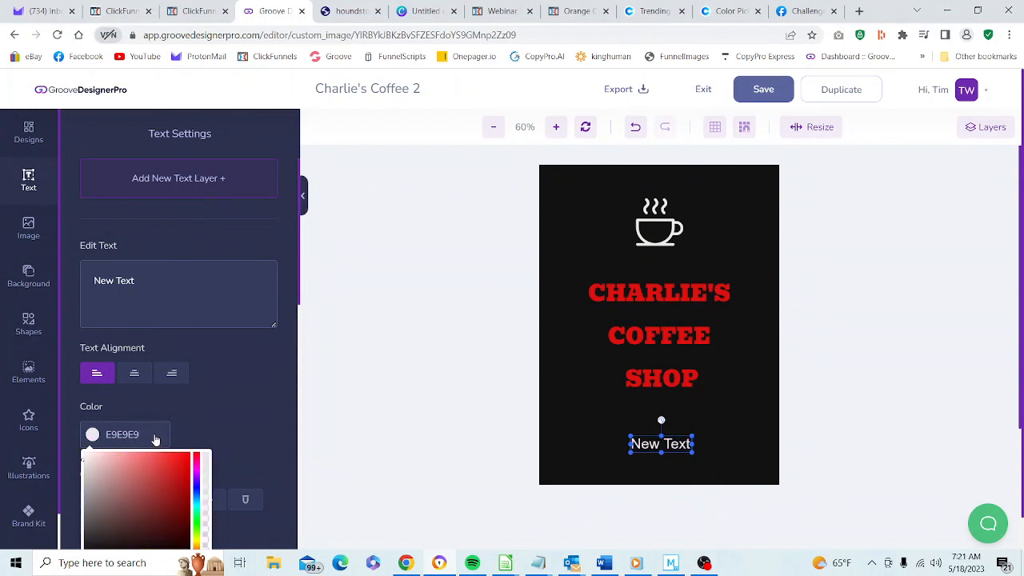
{"action": "left_click", "coordinate": [180, 413]}
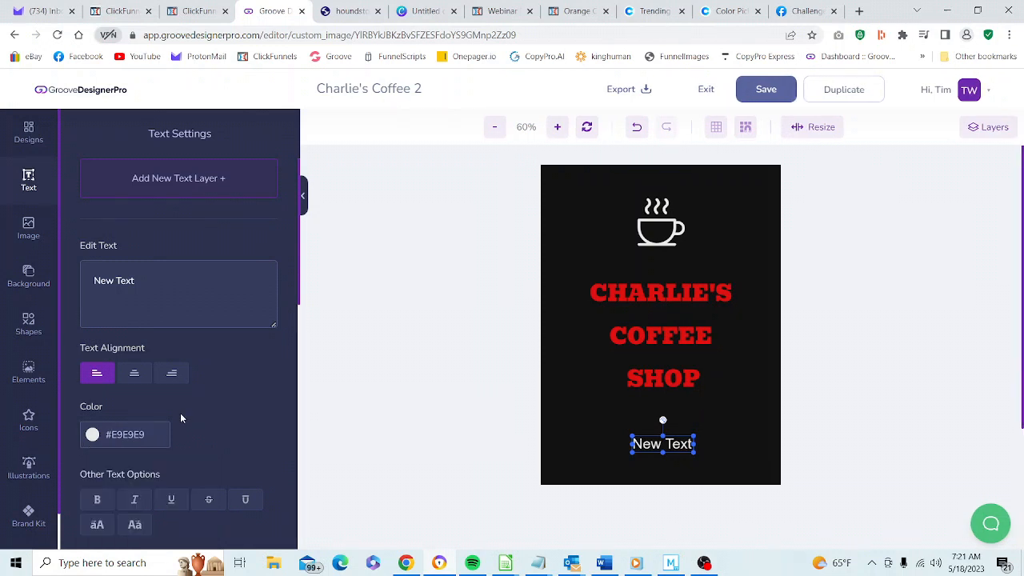
Step: Replace the wording of the new text layer with OPEN 24/7
{"action": "left_click", "coordinate": [175, 272]}
{"action": "key", "text": "BackSpace"}
{"action": "key", "text": "BackSpace"}
{"action": "key", "text": "BackSpace"}
{"action": "key", "text": "BackSpace"}
{"action": "key", "text": "BackSpace"}
{"action": "key", "text": "BackSpace"}
{"action": "key", "text": "BackSpace"}
{"action": "key", "text": "BackSpace"}
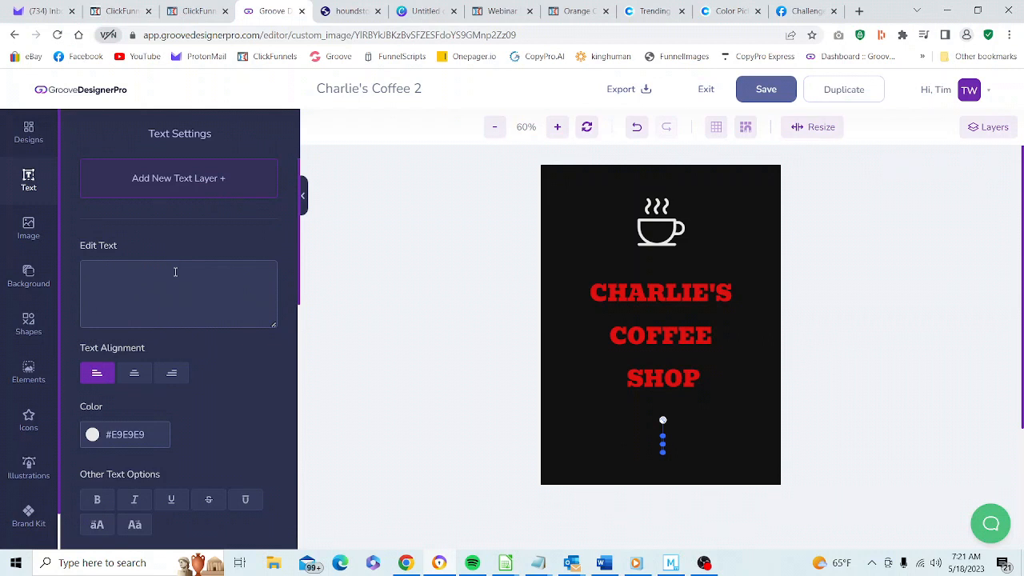
{"action": "type", "text": "OPEN 24/7"}
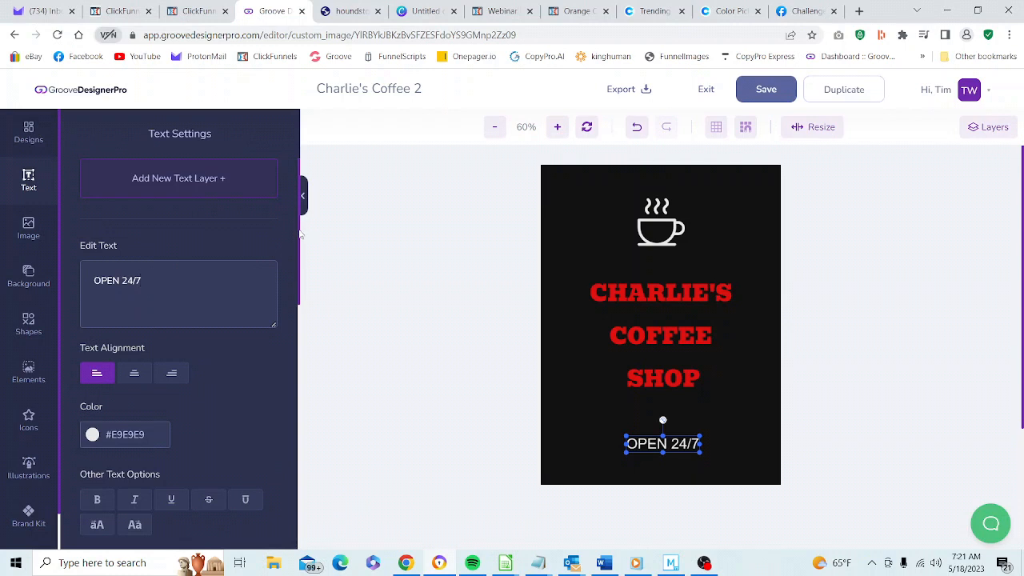
Step: Set the font family of the OPEN 24/7 text to Audiowide and reduce its font size to 34
{"action": "scroll", "coordinate": [291, 336], "scroll_direction": "down", "scroll_amount": 4}
{"action": "scroll", "coordinate": [291, 345], "scroll_direction": "down", "scroll_amount": 3}
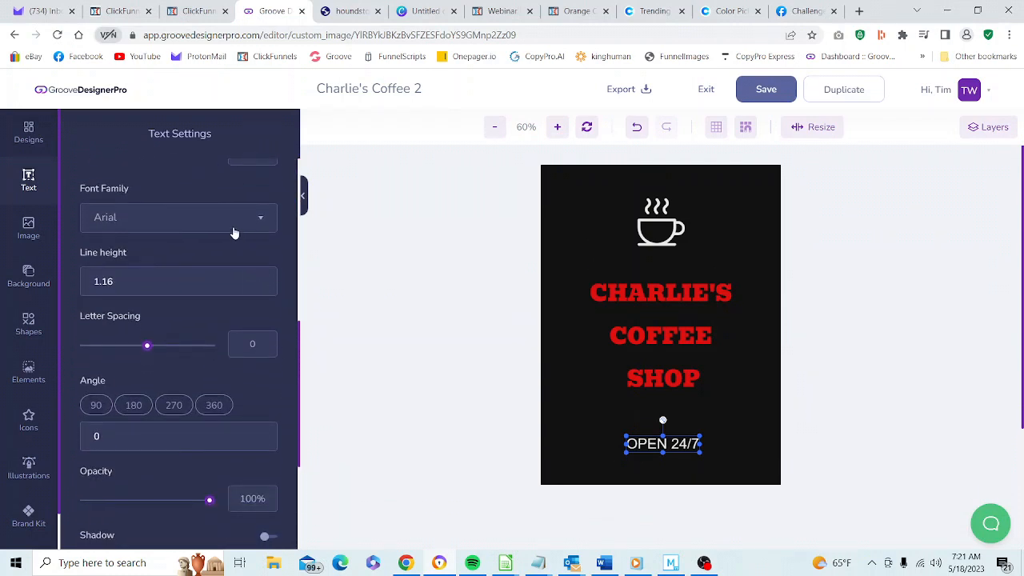
{"action": "left_click", "coordinate": [233, 230]}
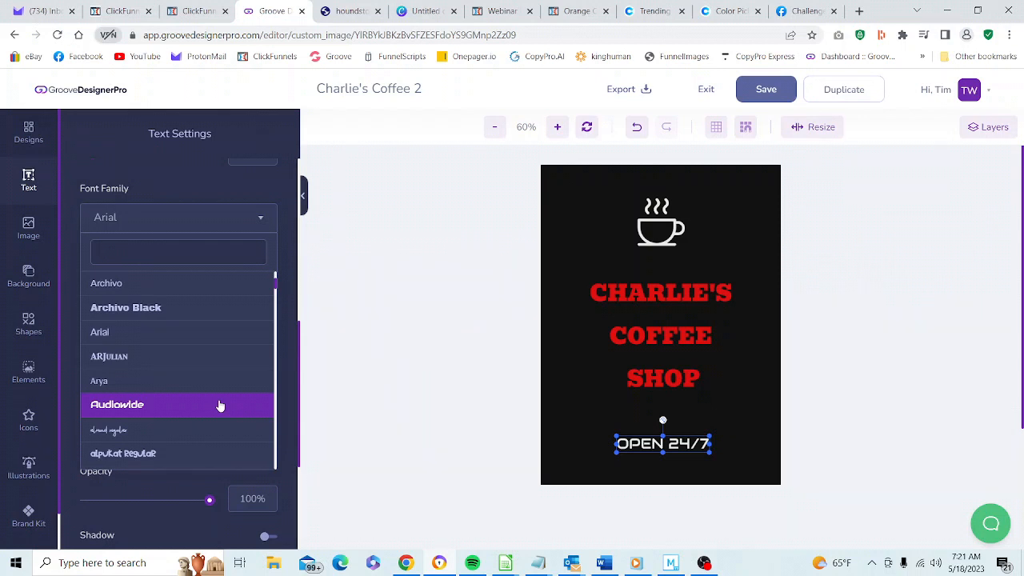
{"action": "left_click", "coordinate": [219, 406]}
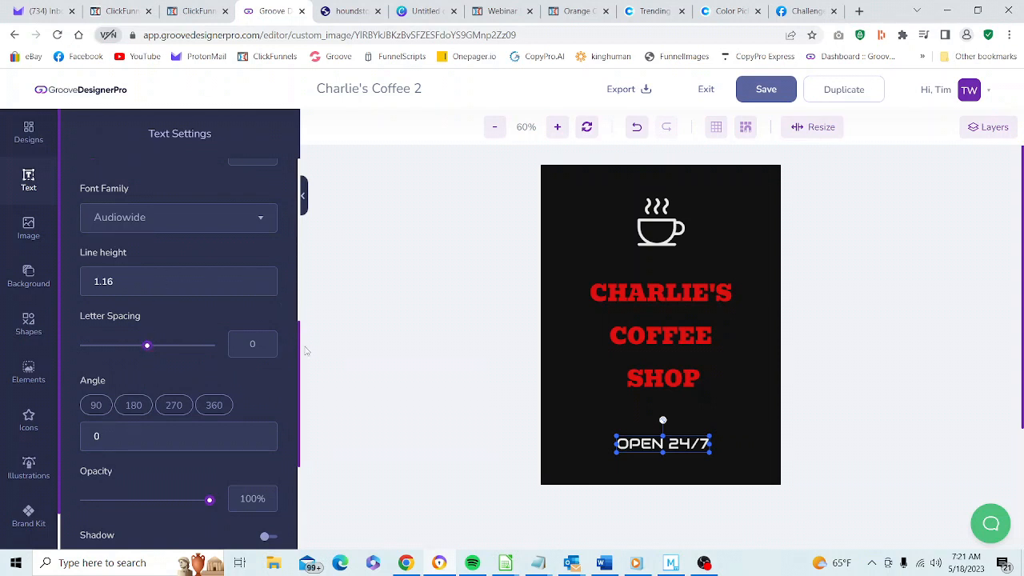
{"action": "scroll", "coordinate": [176, 336], "scroll_direction": "up", "scroll_amount": 4}
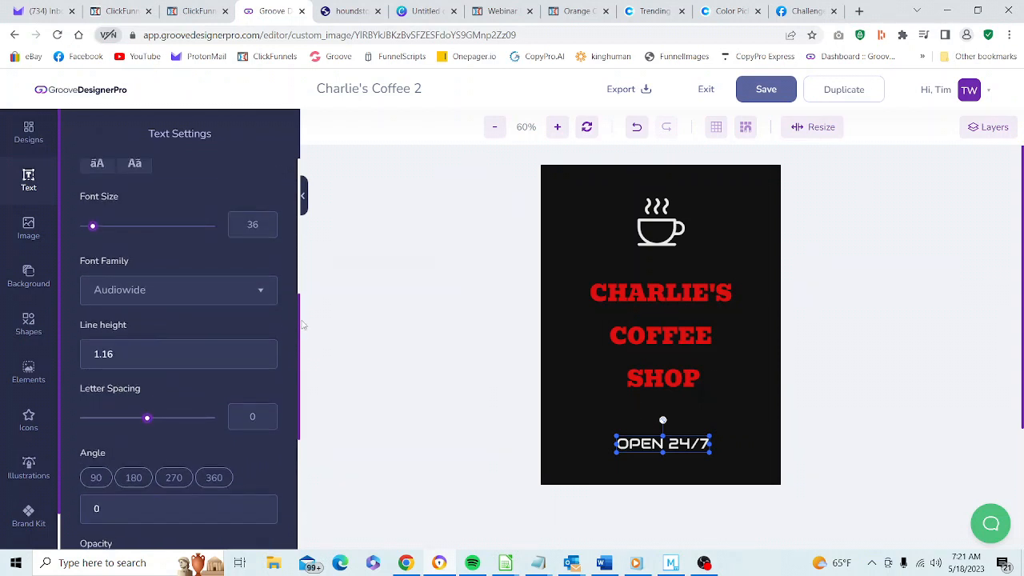
{"action": "left_click_drag", "start_coordinate": [90, 312], "coordinate": [93, 313]}
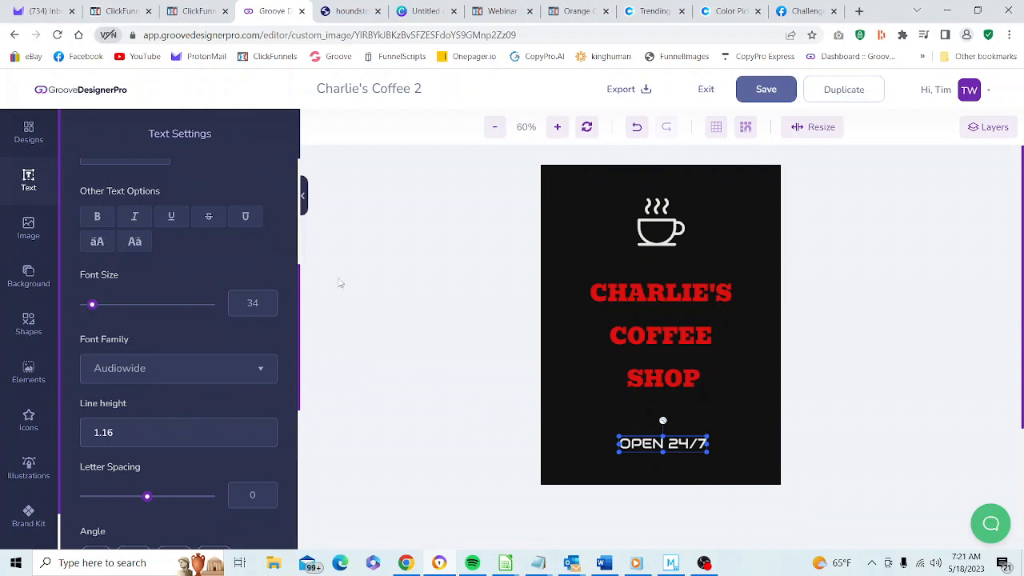
Step: Make the OPEN 24/7 text bold and try italic on it, switching italic off again
{"action": "left_click", "coordinate": [98, 216]}
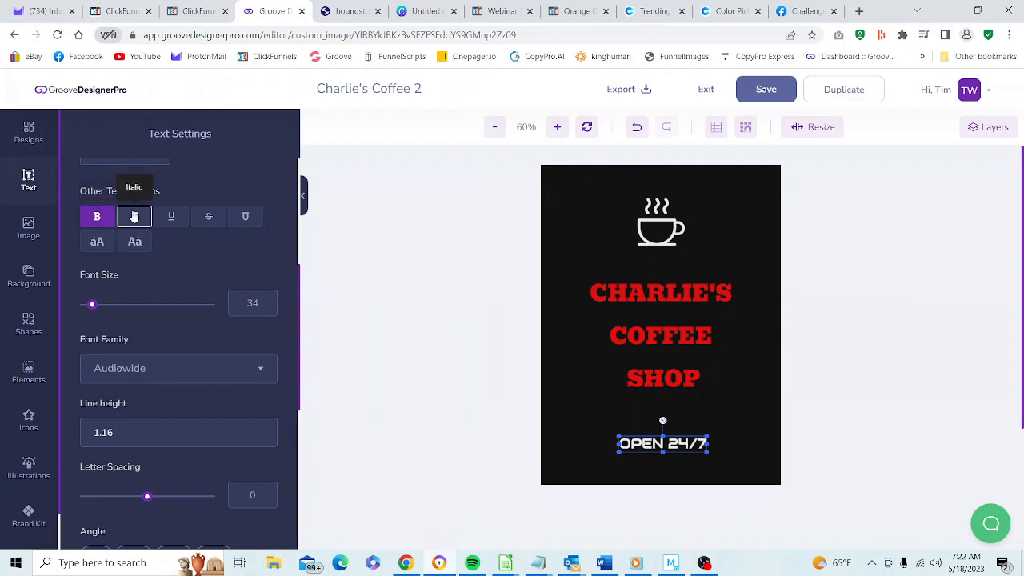
{"action": "left_click", "coordinate": [135, 217]}
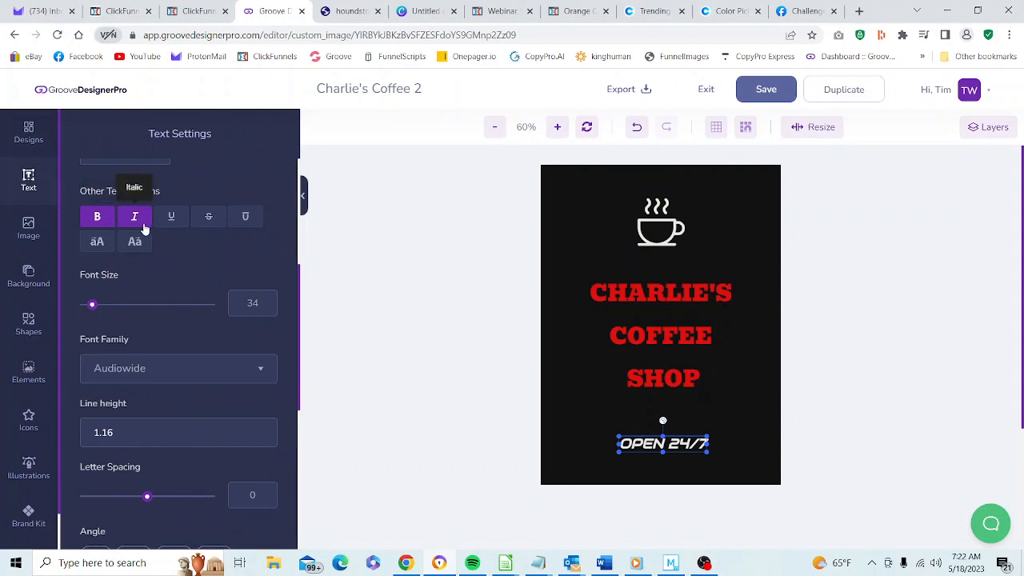
{"action": "left_click", "coordinate": [139, 222]}
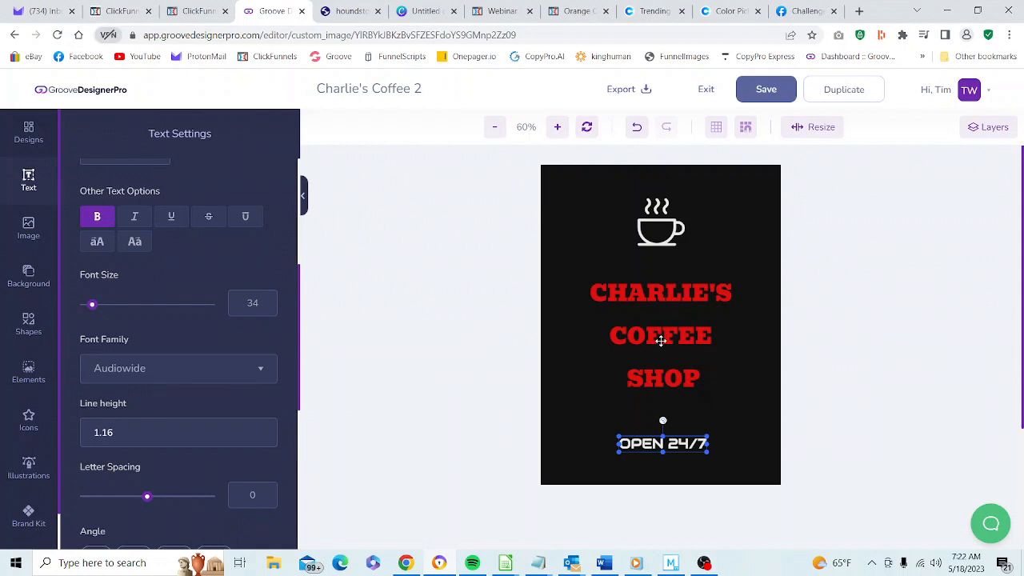
Step: Stack the CHARLIE'S, COFFEE and SHOP title lines closer together by moving the outer two toward COFFEE
{"action": "left_click_drag", "start_coordinate": [661, 335], "coordinate": [660, 337]}
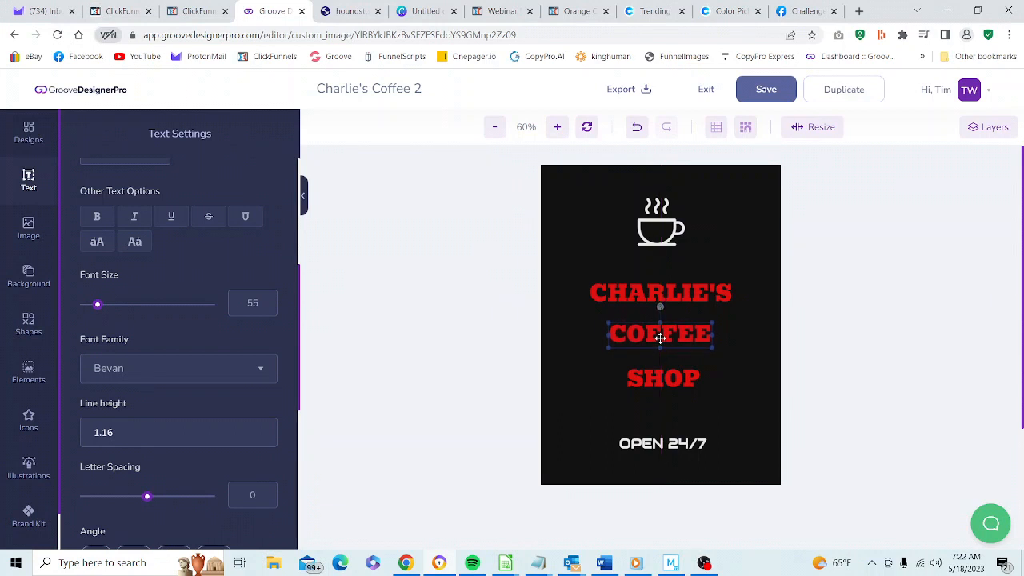
{"action": "left_click_drag", "start_coordinate": [679, 293], "coordinate": [679, 305]}
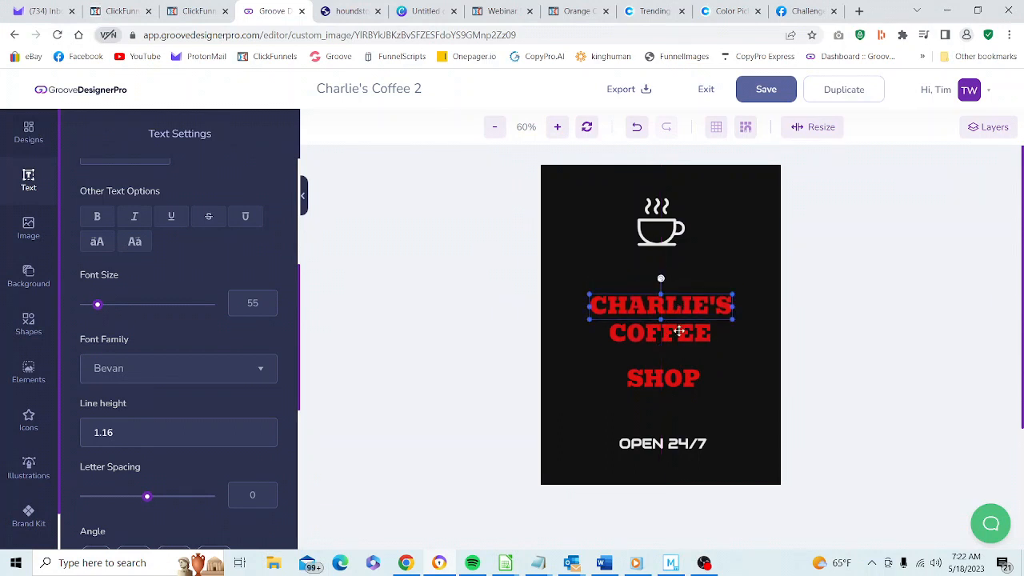
{"action": "left_click_drag", "start_coordinate": [667, 379], "coordinate": [667, 362]}
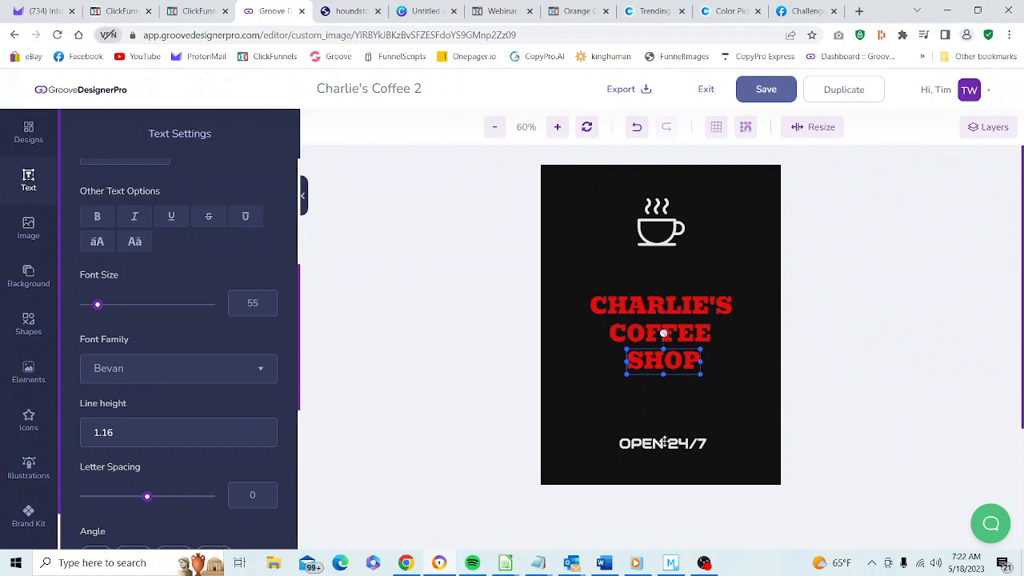
Step: Move the OPEN 24/7 line closer to the design's bottom edge and the cup icon closer to its top edge, keeping the icon centered
{"action": "left_click_drag", "start_coordinate": [663, 445], "coordinate": [666, 462]}
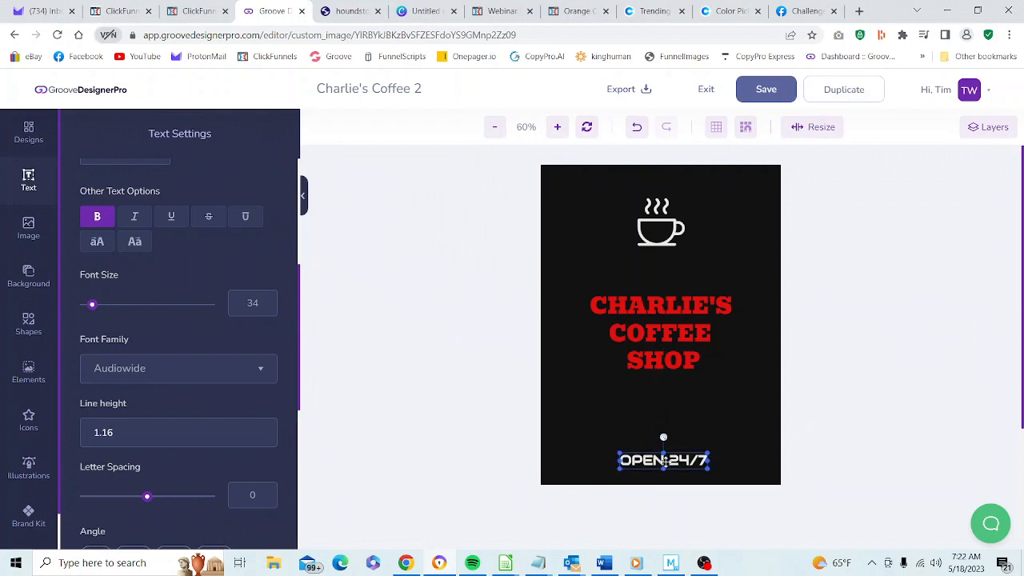
{"action": "left_click_drag", "start_coordinate": [665, 462], "coordinate": [665, 461]}
{"action": "left_click", "coordinate": [662, 236]}
{"action": "left_click_drag", "start_coordinate": [662, 236], "coordinate": [661, 224]}
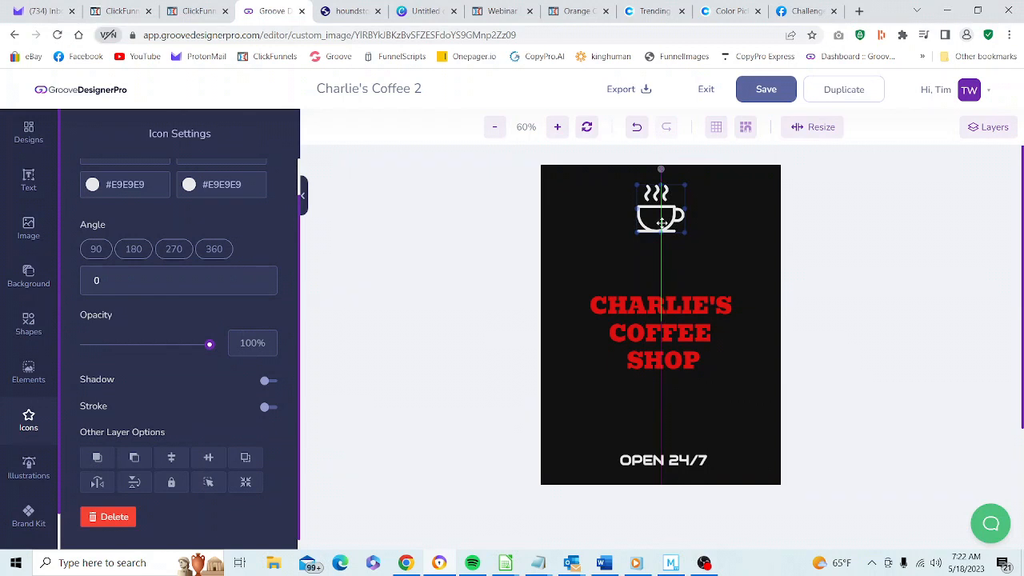
{"action": "left_click_drag", "start_coordinate": [661, 224], "coordinate": [662, 223]}
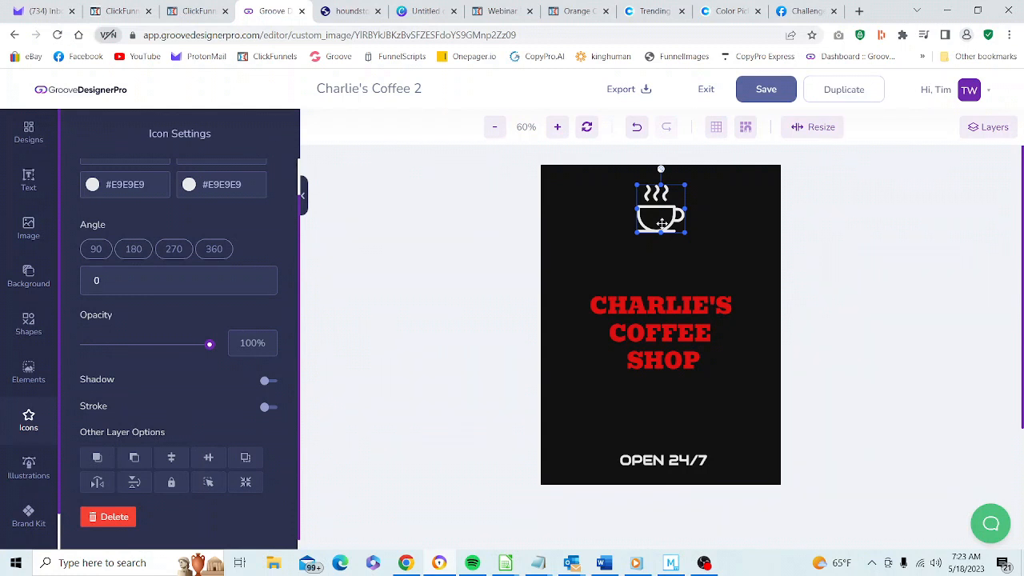
Step: Save the Charlie's Coffee 2 design and exit the editor to the list of own designs
{"action": "left_click", "coordinate": [764, 92]}
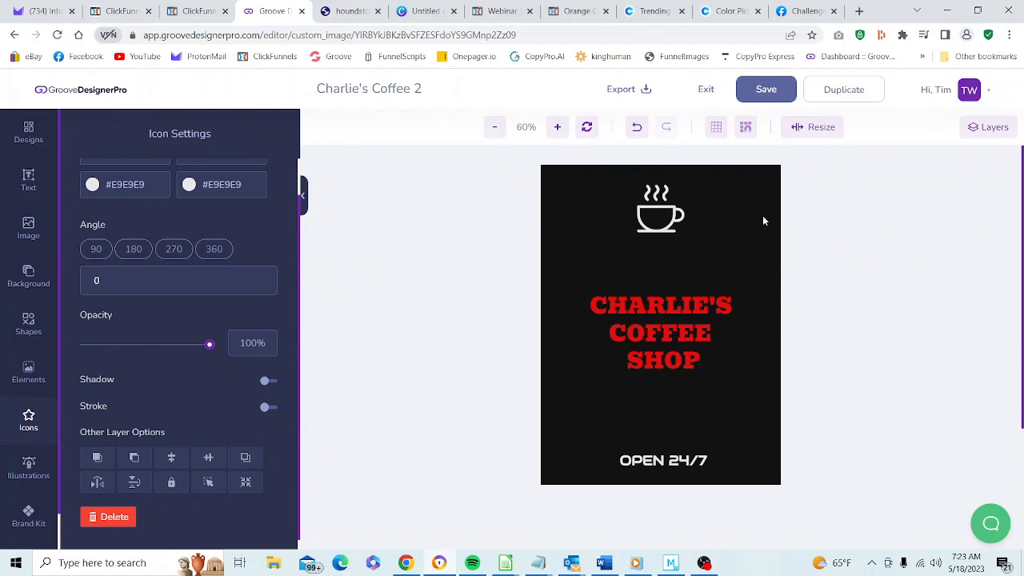
{"action": "left_click", "coordinate": [704, 90]}
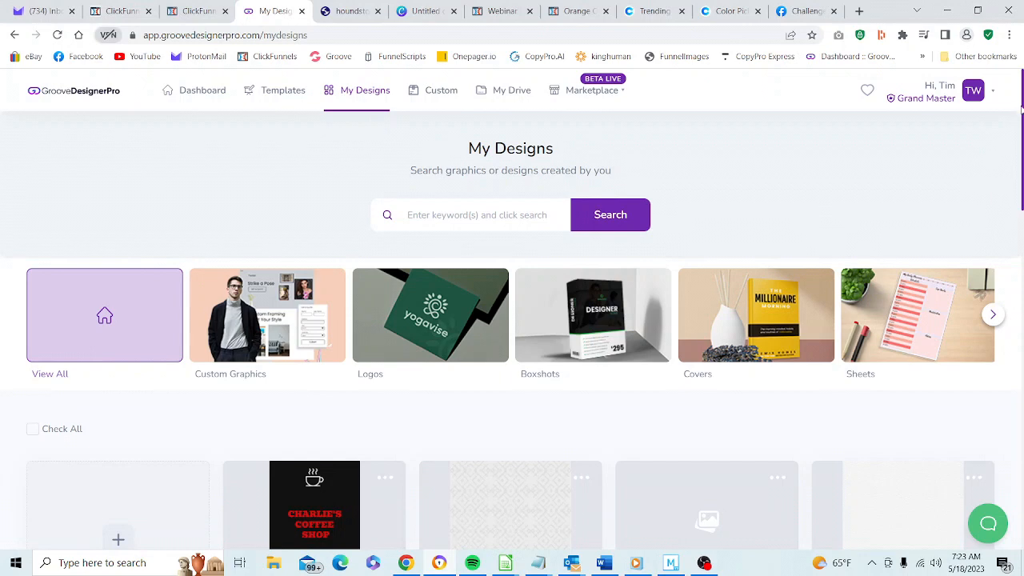
Step: Look through the saved designs and compare the Charlie's Coffee 2 thumbnail with the earlier Flat 93 coffee shop design
{"action": "scroll", "coordinate": [512, 320], "scroll_direction": "down", "scroll_amount": 3}
{"action": "scroll", "coordinate": [512, 320], "scroll_direction": "down", "scroll_amount": 3}
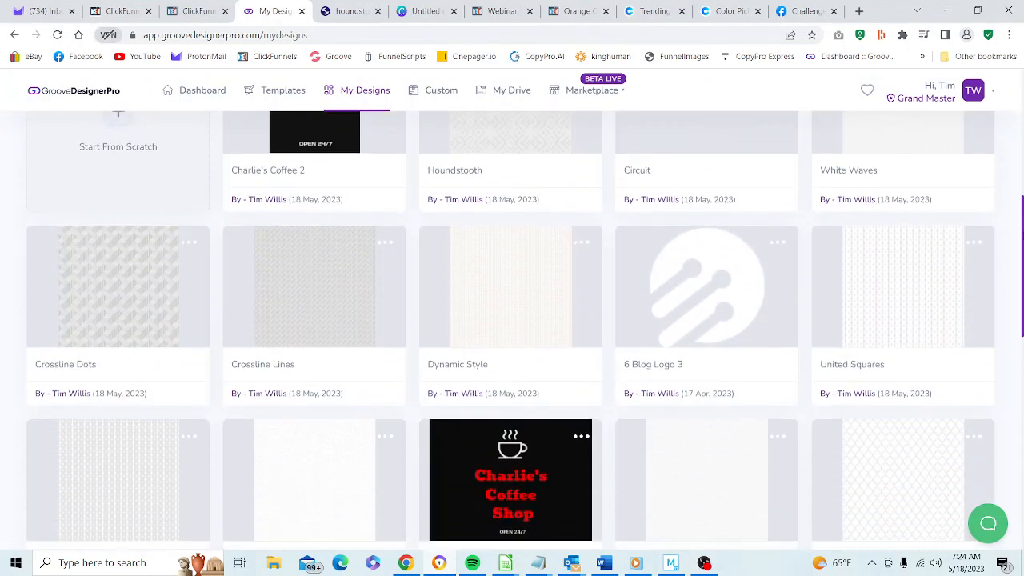
{"action": "scroll", "coordinate": [512, 320], "scroll_direction": "up", "scroll_amount": 3}
{"action": "left_click_drag", "start_coordinate": [1022, 180], "coordinate": [1022, 177]}
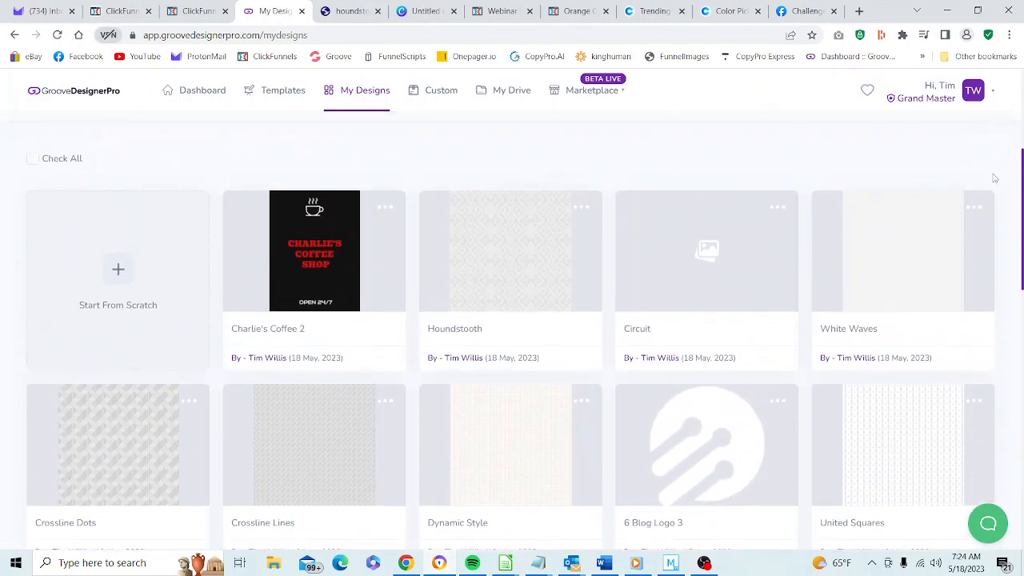
{"action": "mouse_move", "coordinate": [297, 258]}
{"action": "mouse_move", "coordinate": [364, 295]}
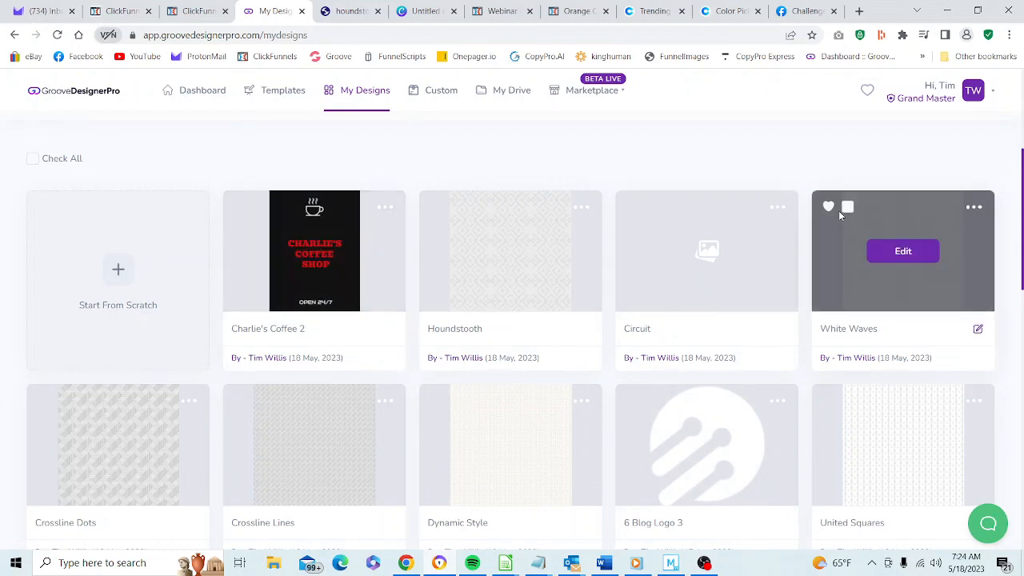
{"action": "scroll", "coordinate": [510, 334], "scroll_direction": "down", "scroll_amount": 3}
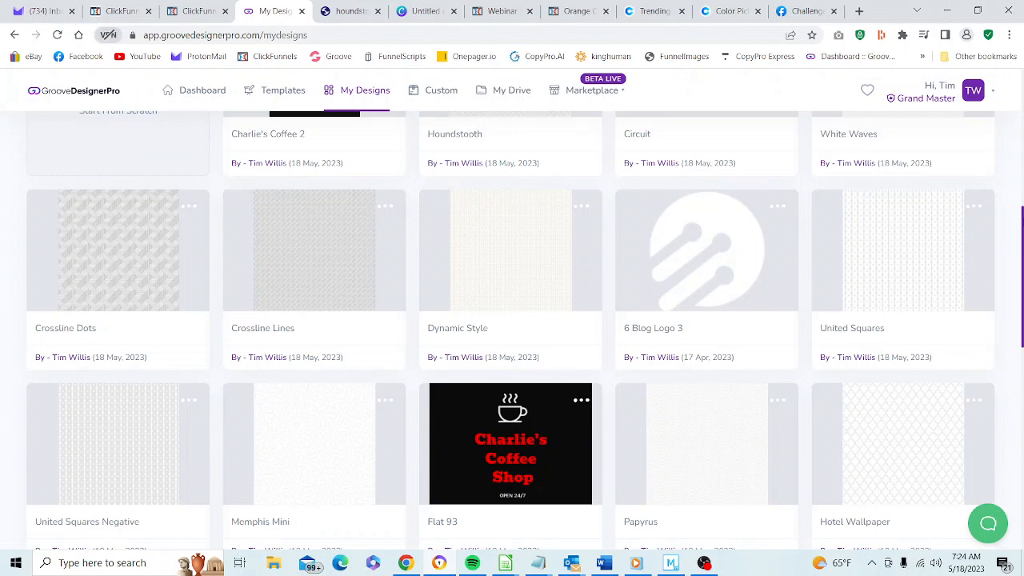
{"action": "scroll", "coordinate": [510, 444], "scroll_direction": "up", "scroll_amount": 5}
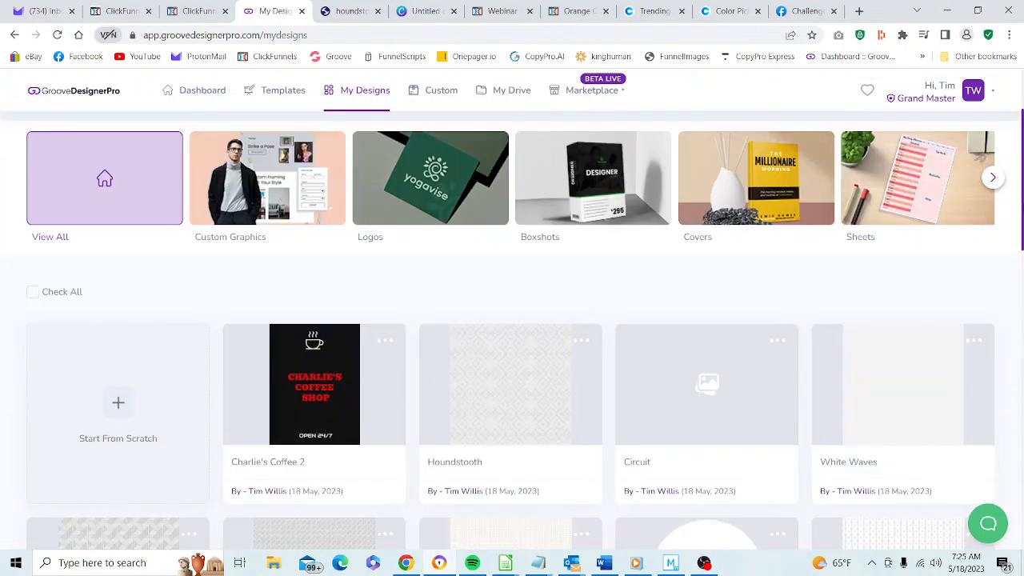